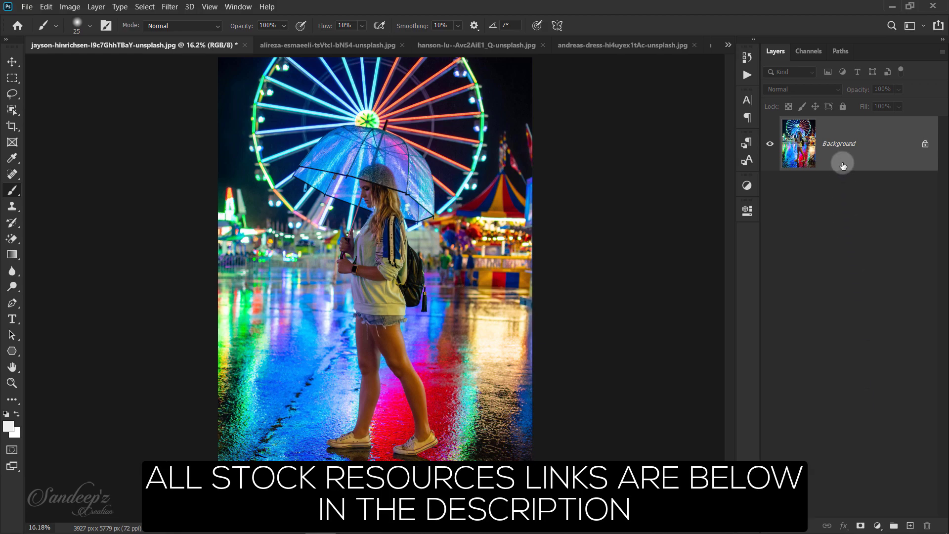
Duplicate the Ferris wheel photo's Background layer to create a Background copy layer
left_click_drag(840, 159, 912, 525)
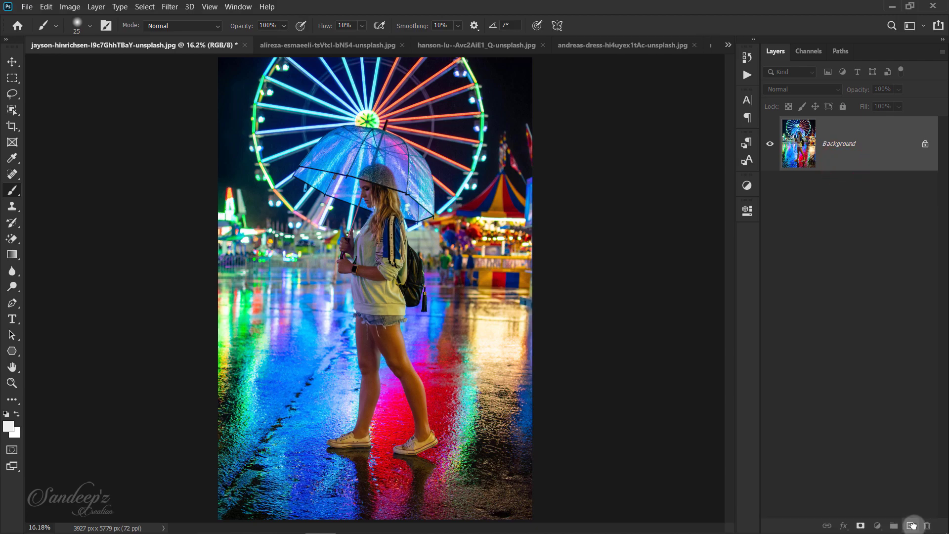
Launch the Camera Raw Filter on the copy layer with a side-by-side before/after view
left_click(170, 8)
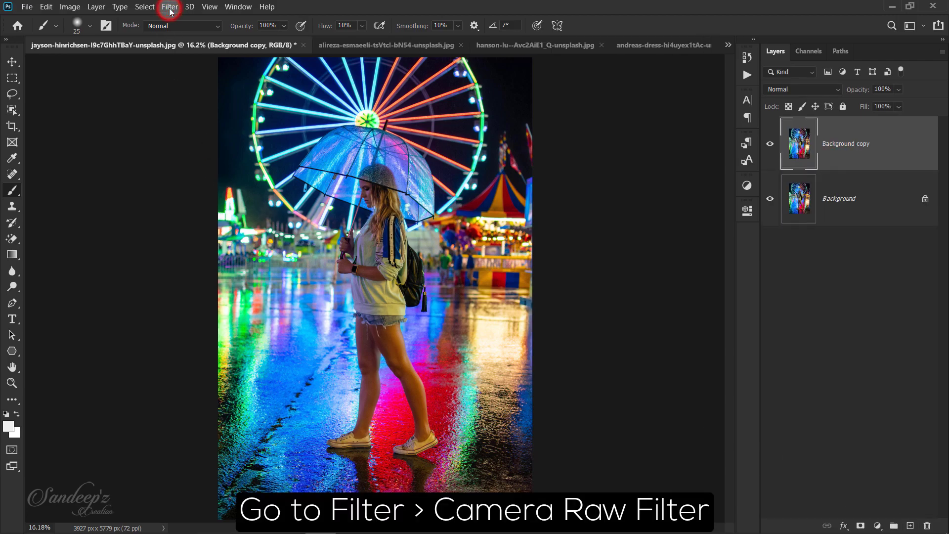
left_click(174, 76)
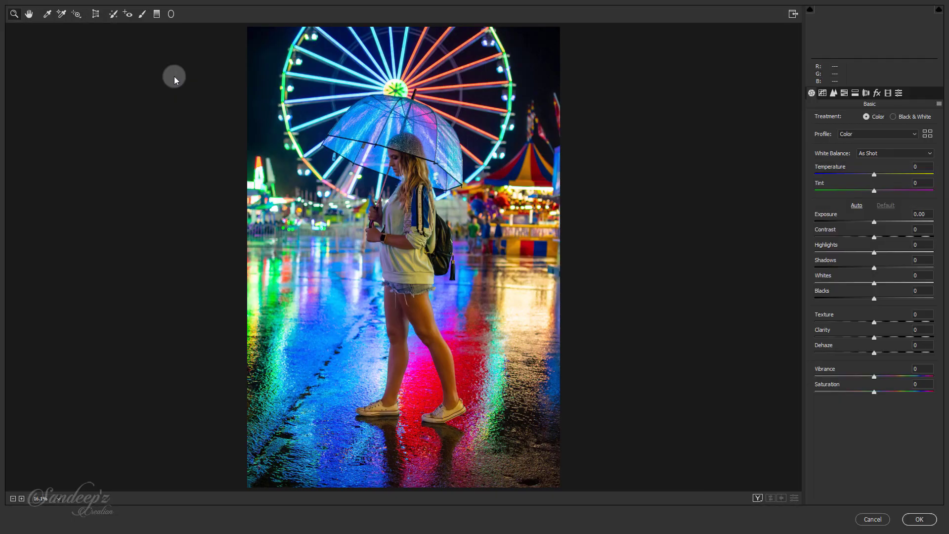
left_click(756, 498)
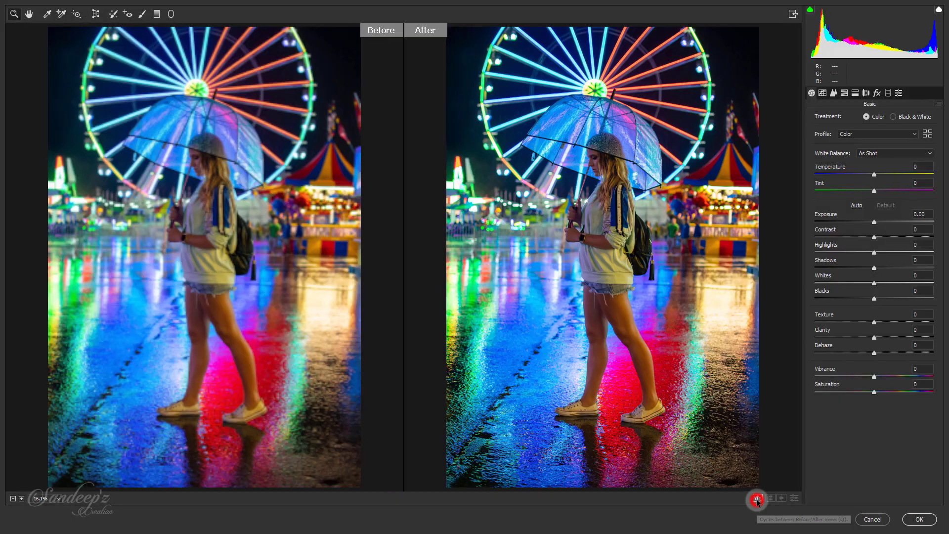
Set Temperature +8, Tint +41, Exposure +0.20, Highlights about -30 and Whites about -23
left_click(915, 166)
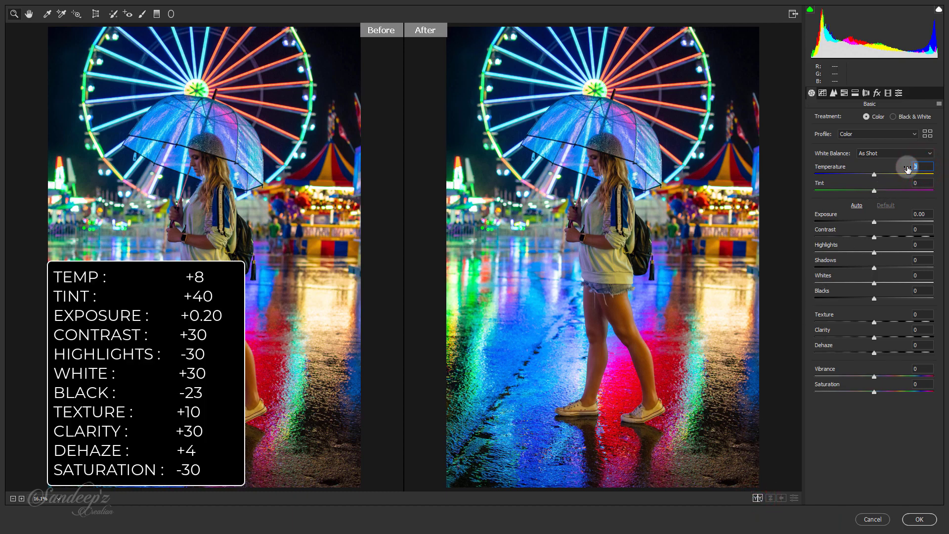
type("8")
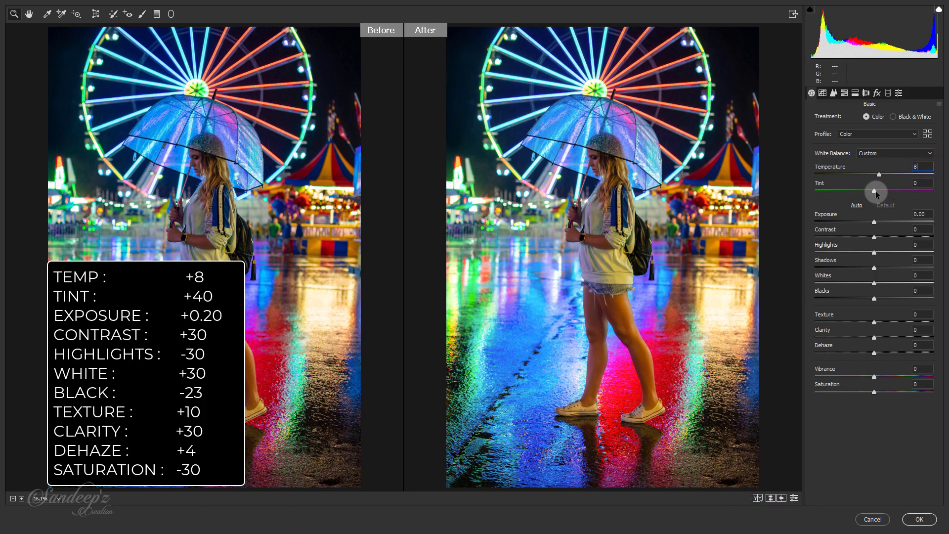
left_click_drag(875, 191, 892, 194)
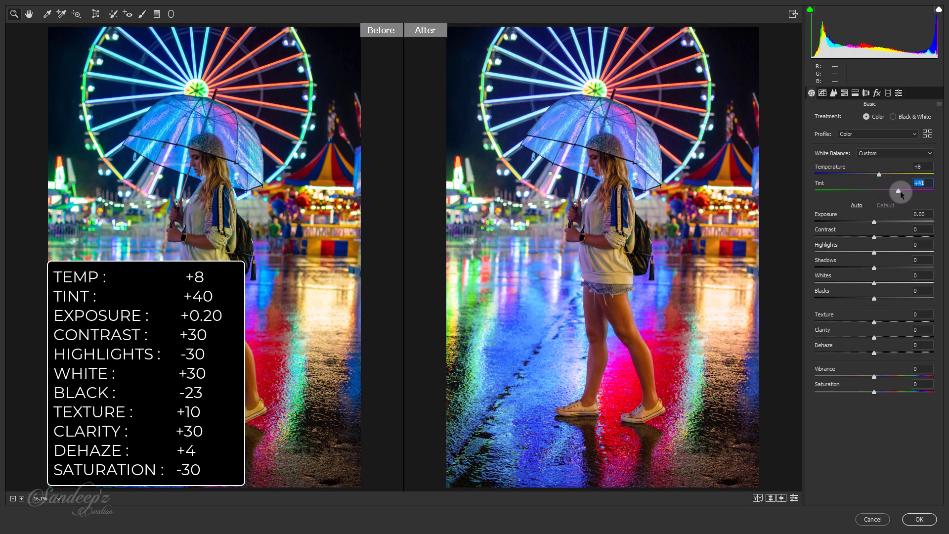
left_click_drag(875, 222, 892, 238)
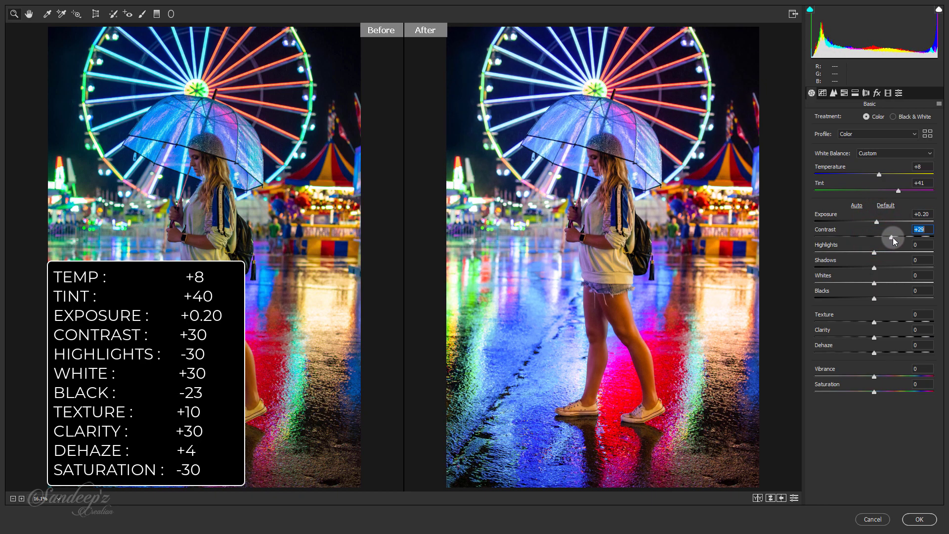
mouse_move(874, 253)
left_mouse_down()
mouse_move(857, 254)
mouse_move(894, 267)
mouse_move(856, 253)
left_mouse_up()
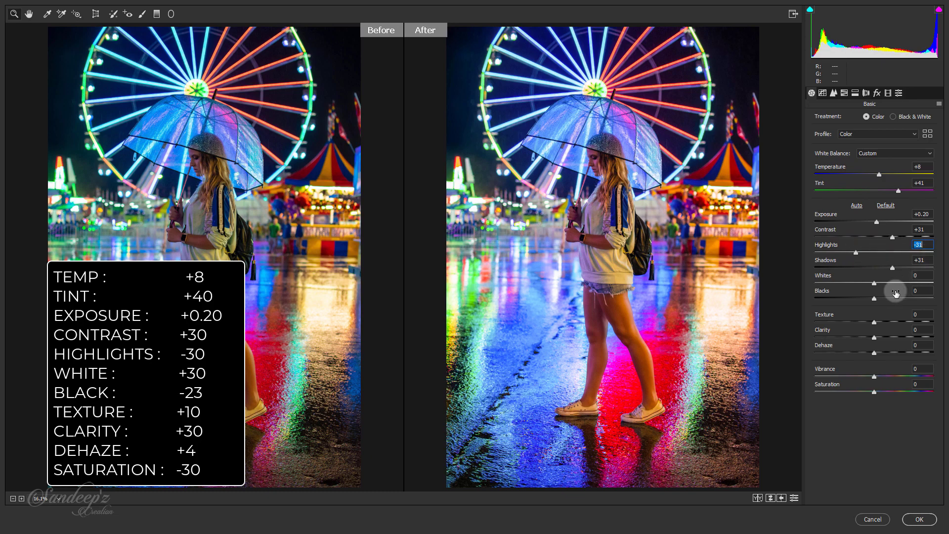
mouse_move(875, 284)
left_mouse_down()
mouse_move(859, 284)
mouse_move(858, 297)
left_mouse_up()
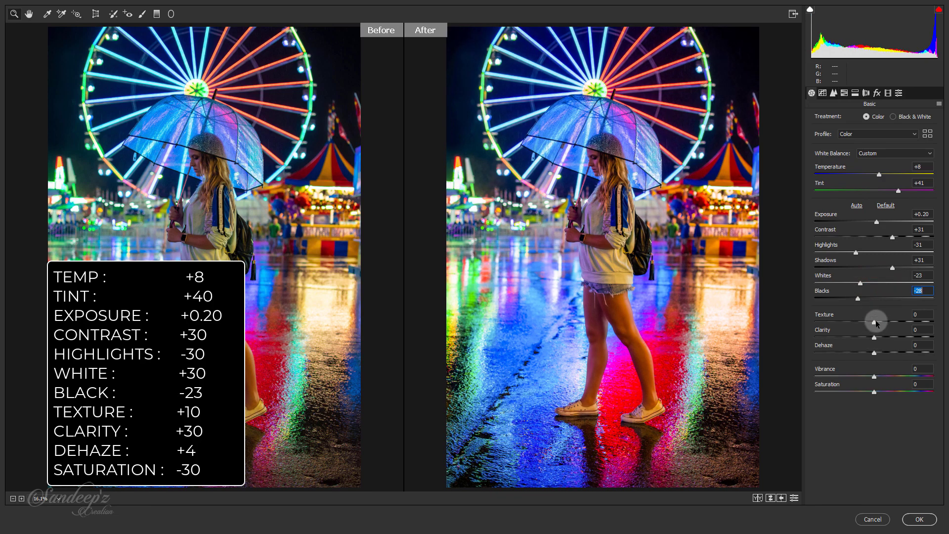
Set Texture +10, Clarity +30, Dehaze +5 and Saturation -30
left_click_drag(873, 321, 878, 322)
left_click(920, 315)
type("10")
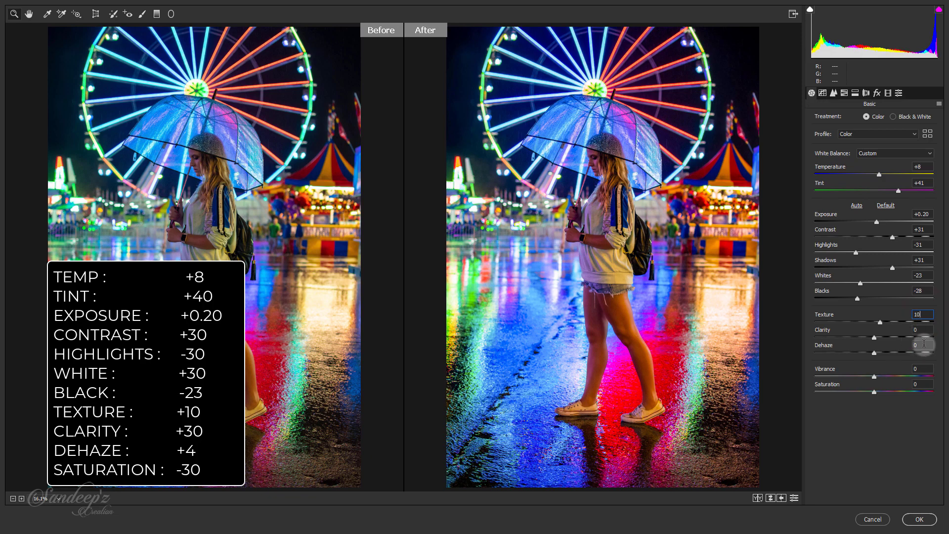
left_click(914, 330)
type("30")
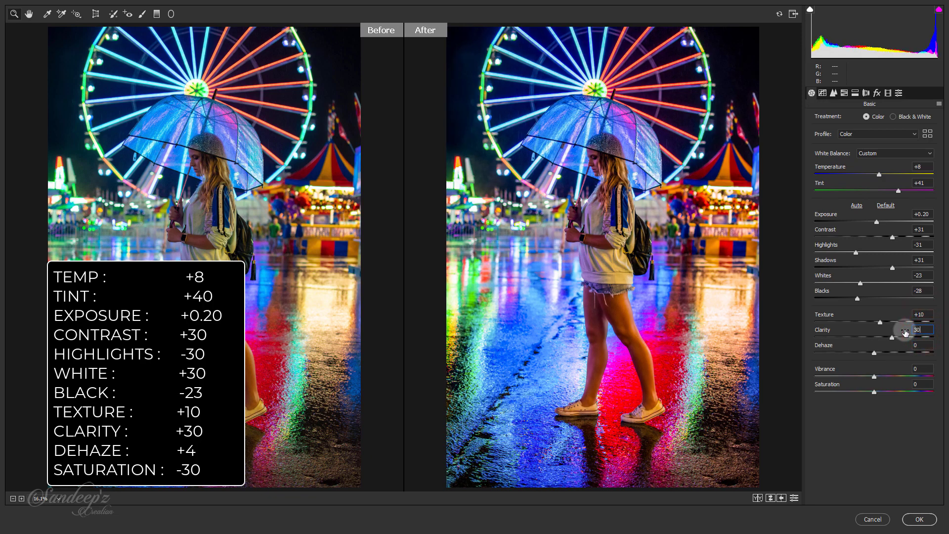
left_click(914, 345)
left_click(911, 371)
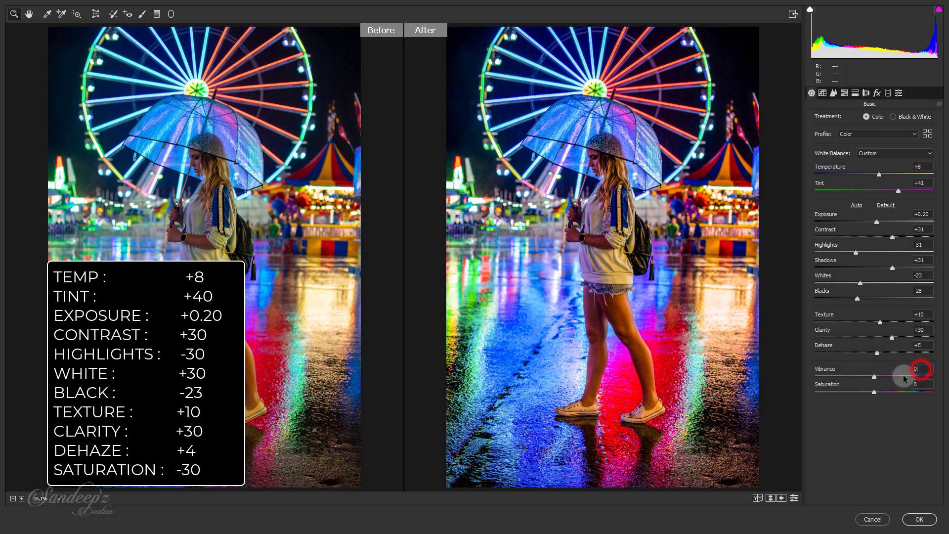
left_click(921, 384)
type("0")
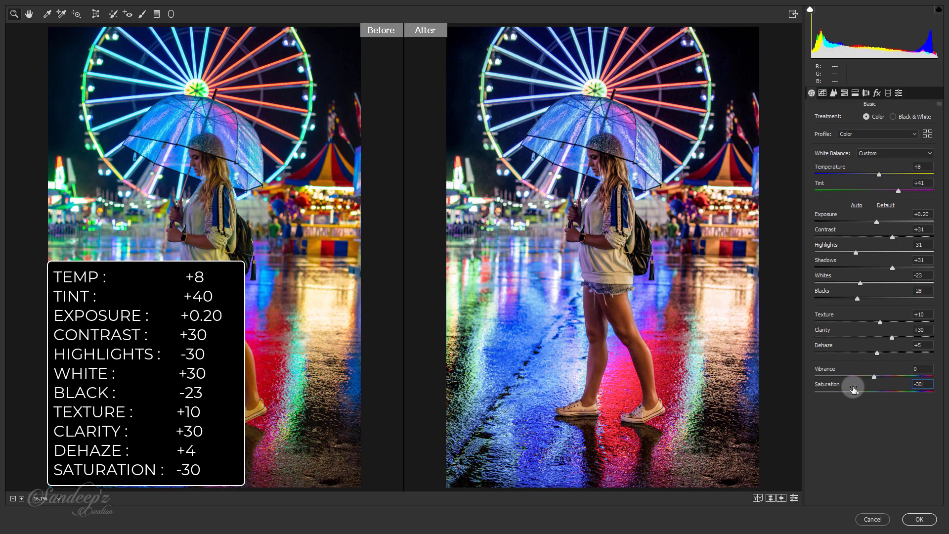
left_click(822, 93)
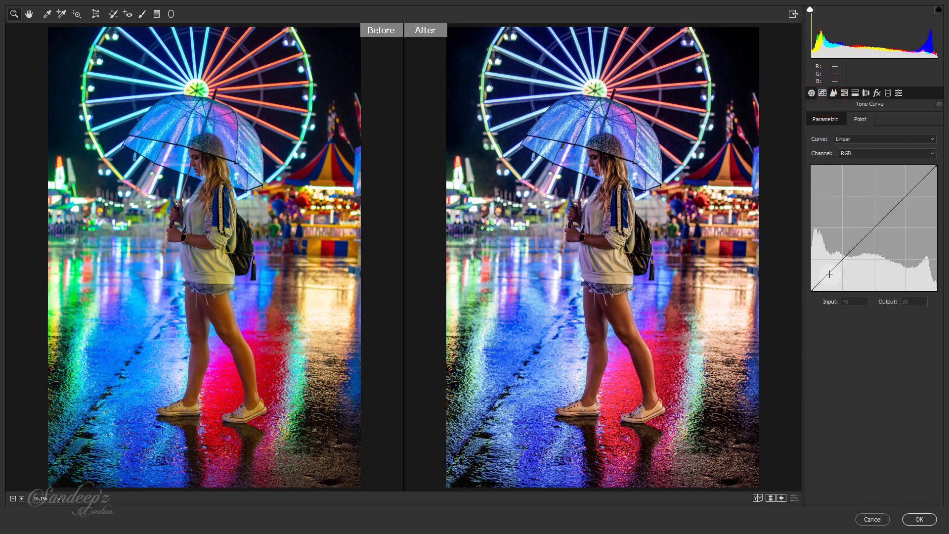
Lift the RGB tone curve's black point and pull red out of the deepest shadows
left_click_drag(811, 290, 807, 286)
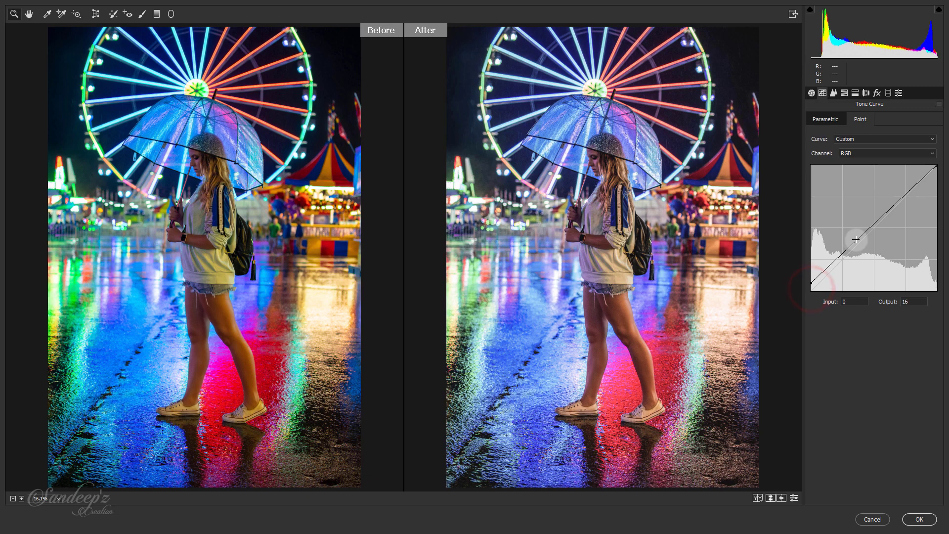
left_click(861, 239)
left_click_drag(810, 286, 799, 285)
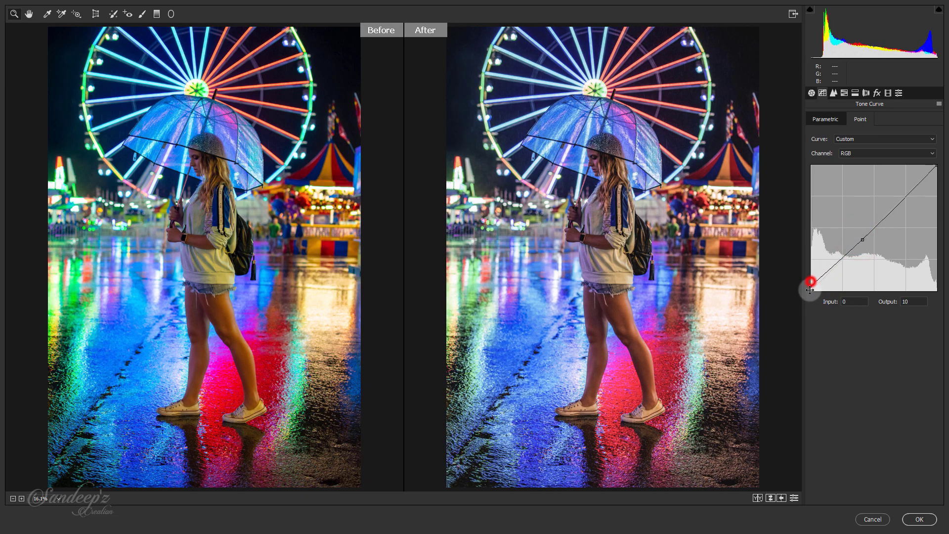
left_click(851, 153)
left_click(850, 170)
left_click_drag(811, 290, 813, 301)
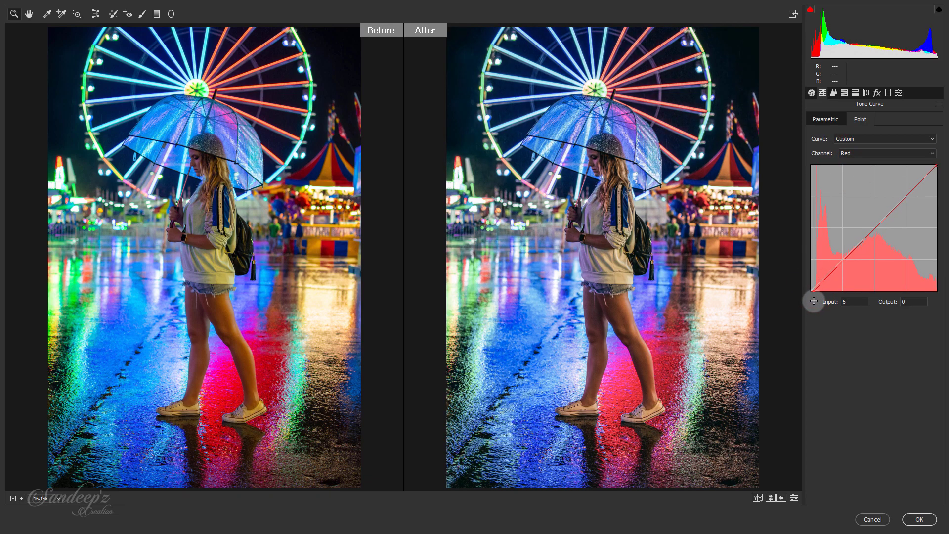
Shape the Blue channel curve with three points, adding blue to highlights and removing it from shadows
left_click(853, 154)
left_click(851, 187)
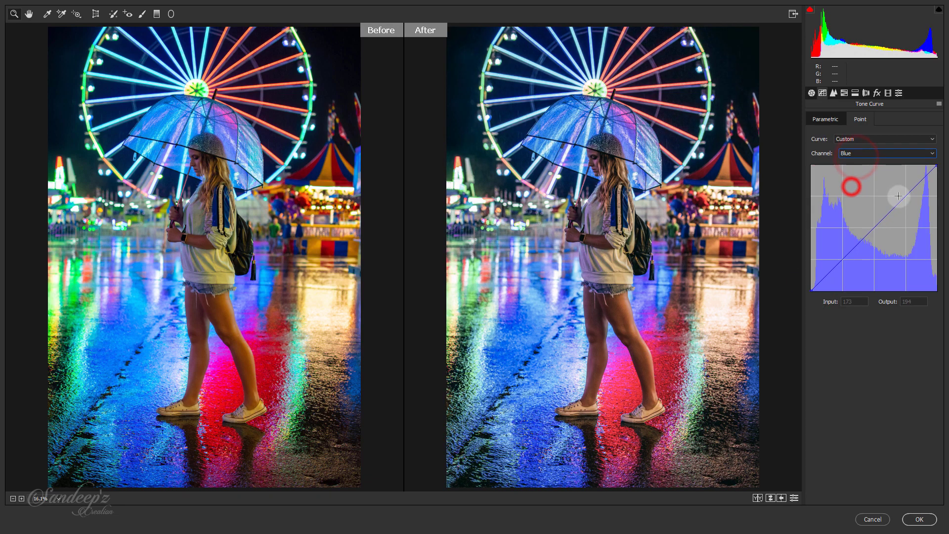
left_click(905, 195)
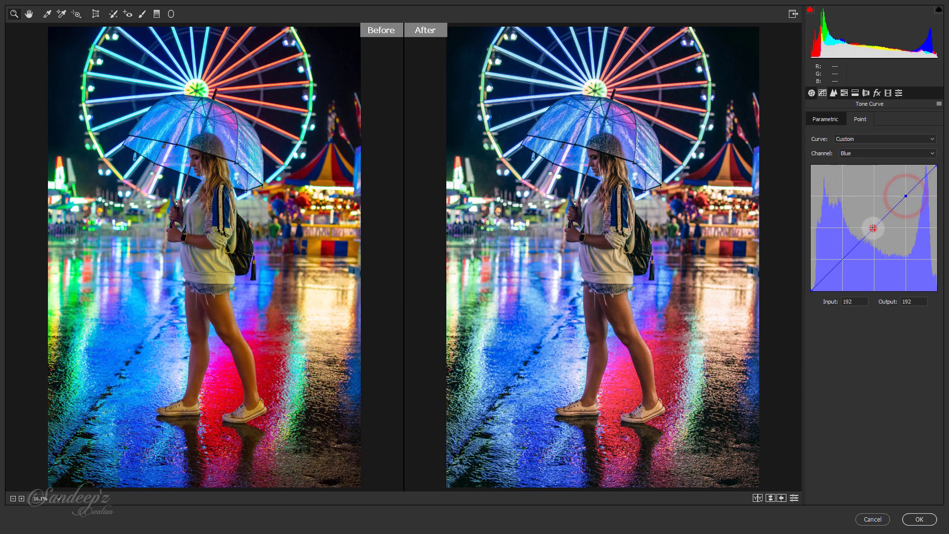
left_click(873, 227)
left_click(842, 260)
left_click_drag(905, 196, 903, 195)
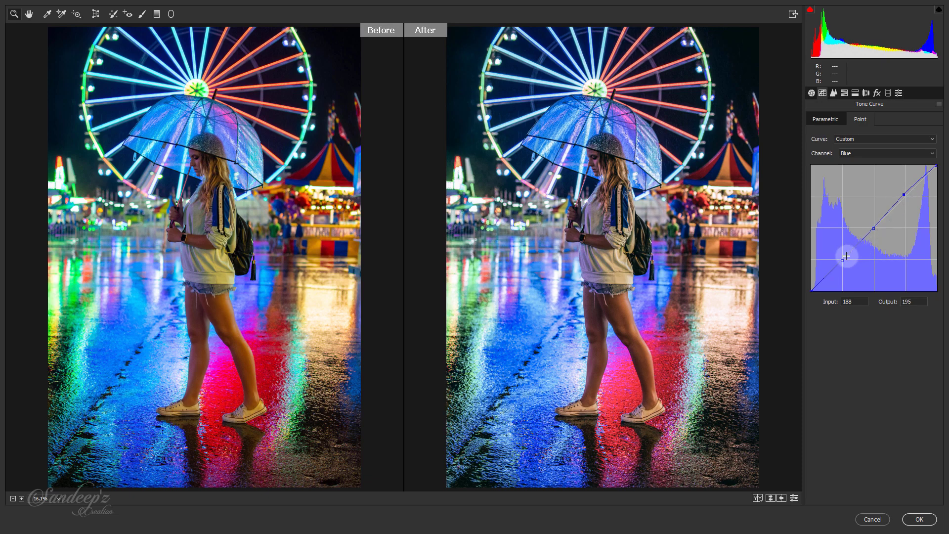
left_click_drag(842, 260, 842, 263)
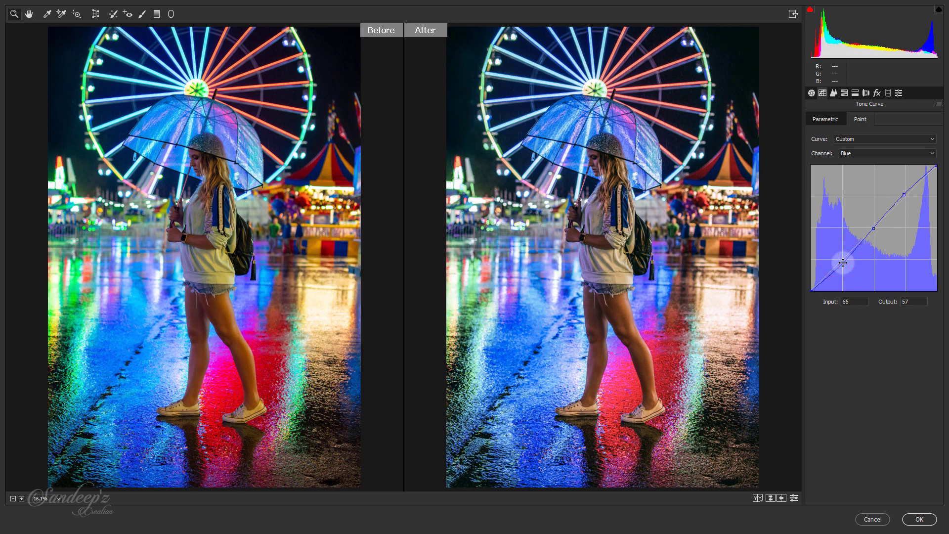
Set the Detail sharpening Amount to 30
left_click(833, 93)
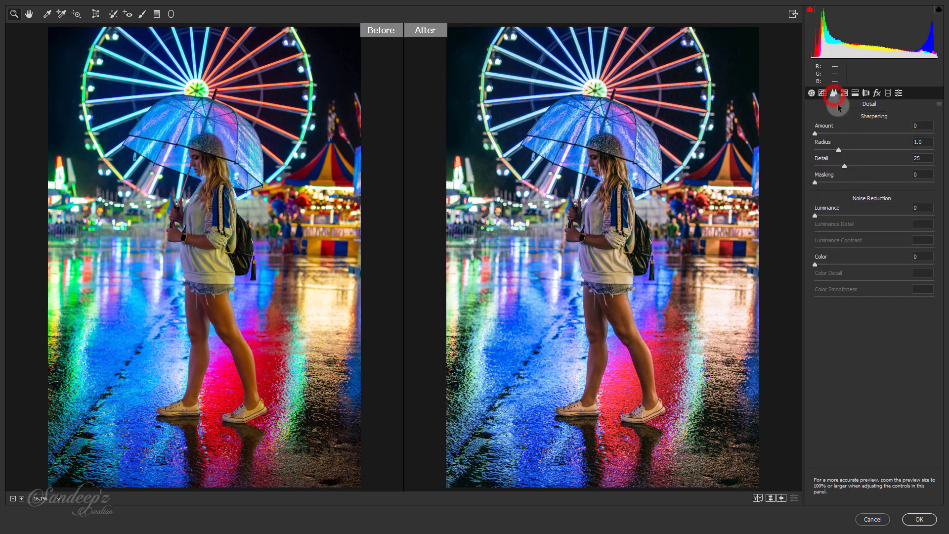
left_click(923, 126)
type("30")
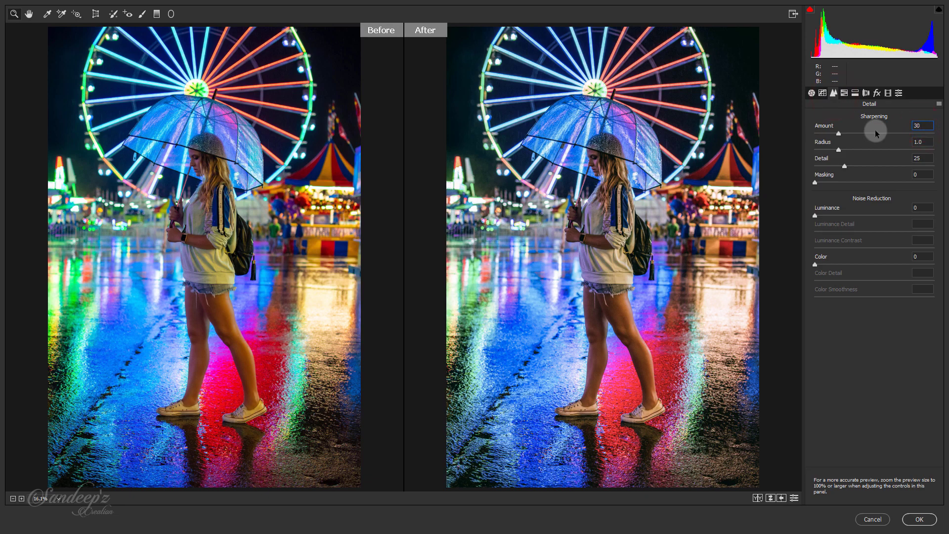
left_click(844, 93)
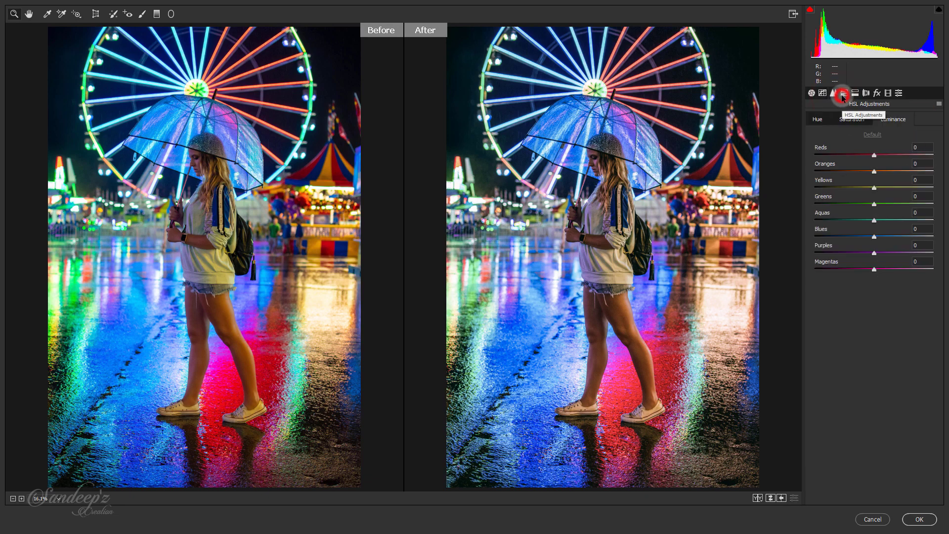
Set HSL hues: Reds +6, Oranges -20, Yellows -100, Greens -55, Aquas -60, Blues -38, Magentas -20
left_click(817, 120)
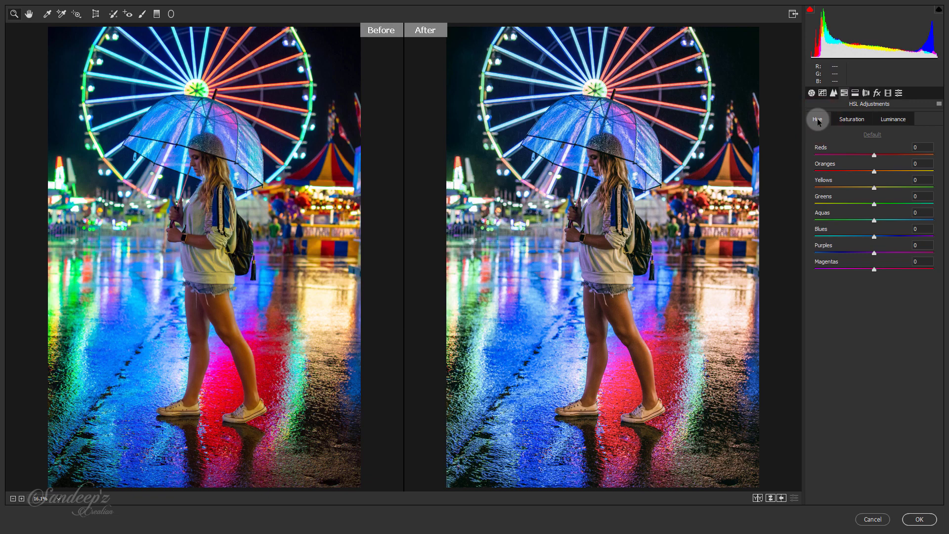
left_click(874, 156)
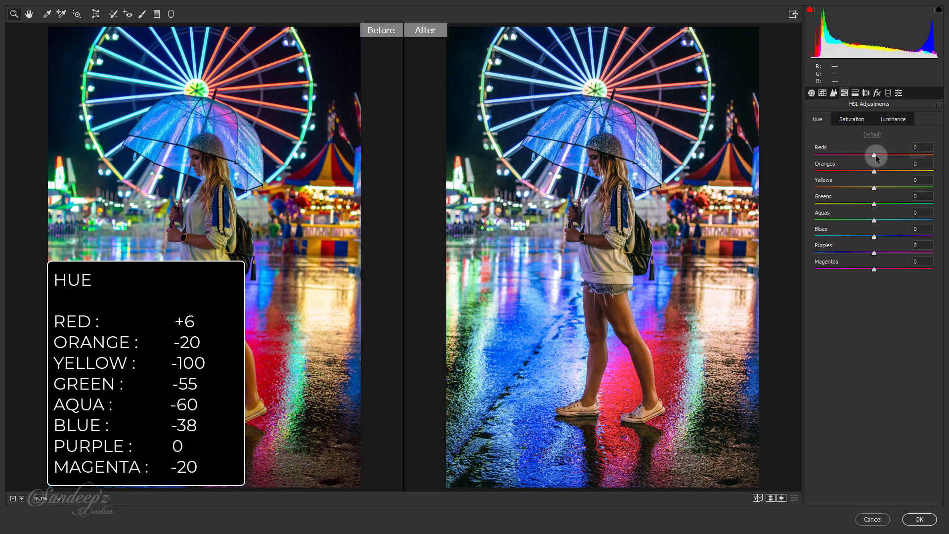
left_click_drag(875, 157, 902, 148)
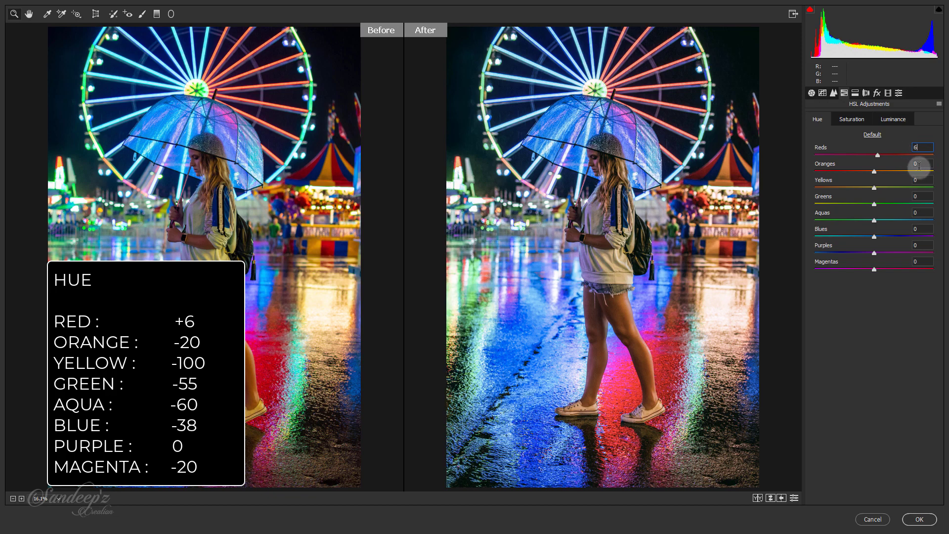
left_click_drag(874, 171, 864, 174)
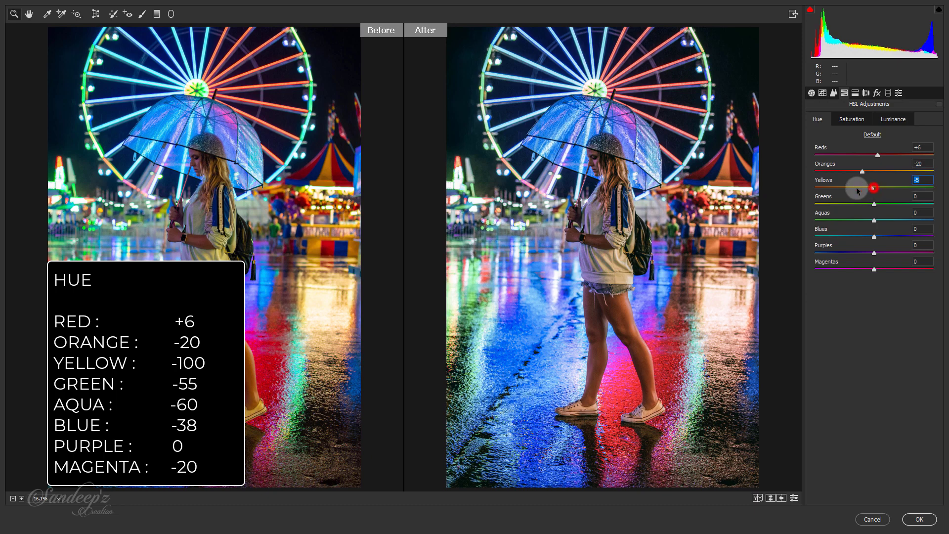
left_click_drag(873, 189, 786, 191)
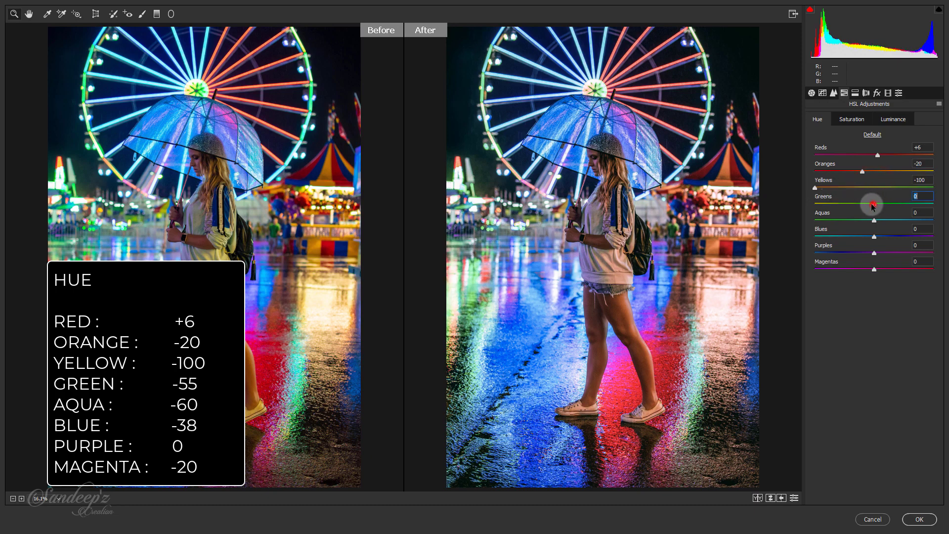
mouse_move(872, 204)
left_mouse_down()
mouse_move(841, 204)
mouse_move(838, 221)
left_mouse_up()
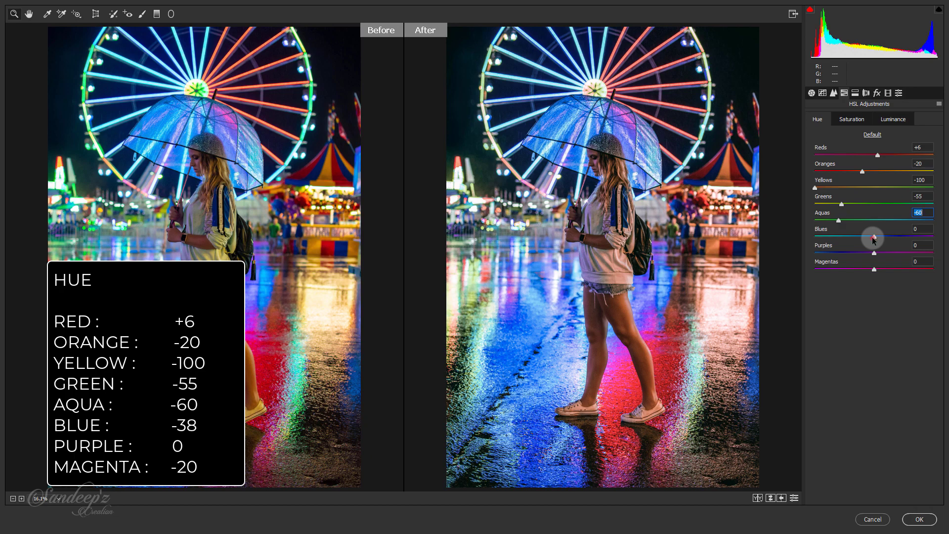
left_click_drag(874, 237, 850, 238)
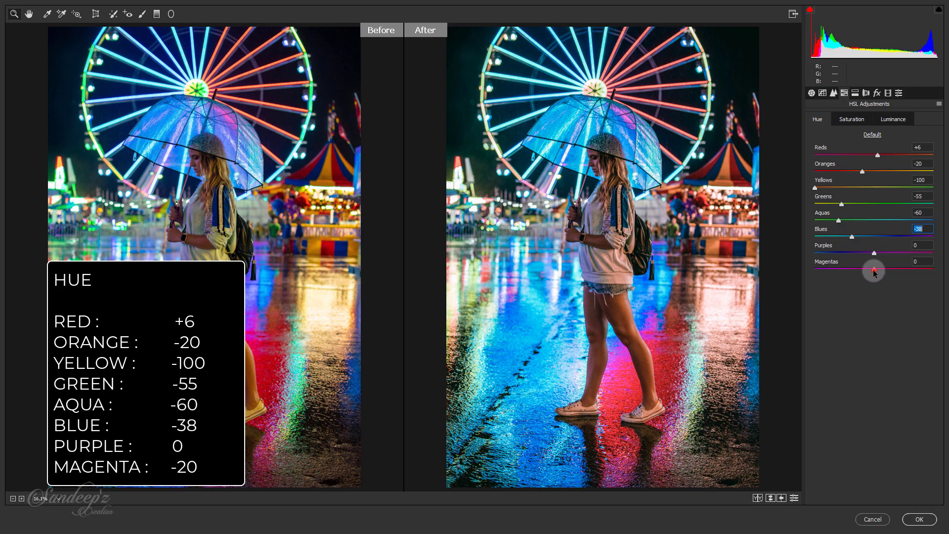
left_click_drag(875, 272, 863, 271)
Set HSL saturation: Reds +14, Oranges -12, Yellows -60, Greens -28
left_click(854, 119)
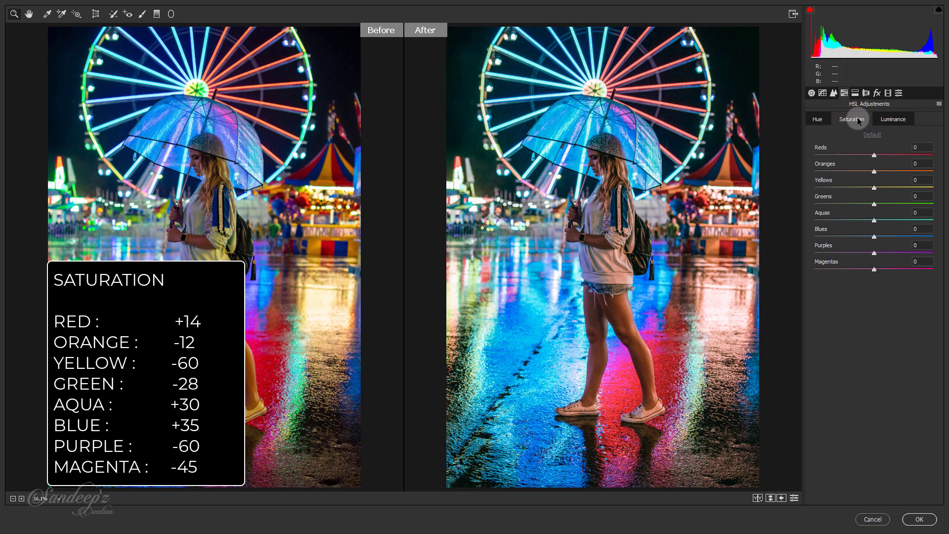
left_click_drag(873, 155, 883, 159)
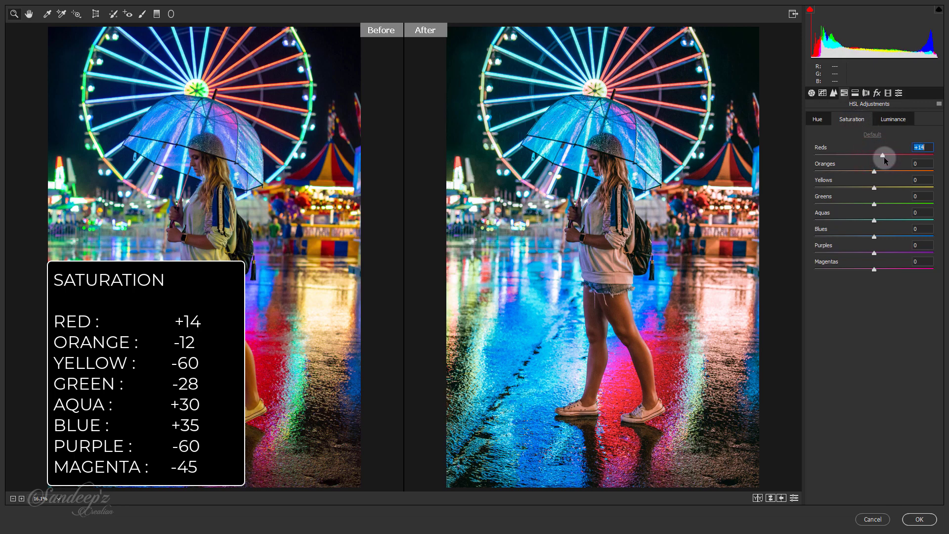
left_click_drag(883, 160, 866, 172)
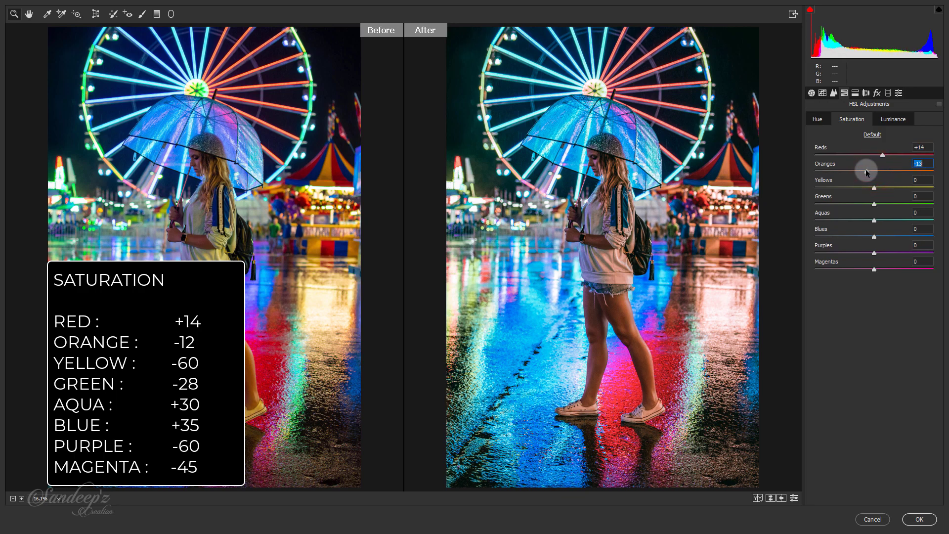
left_click_drag(866, 172, 868, 172)
left_click_drag(874, 187, 839, 190)
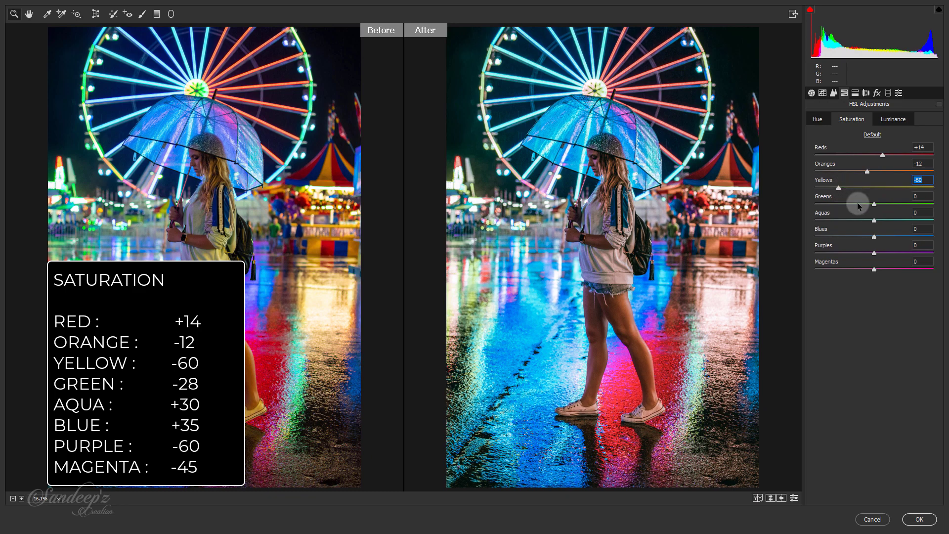
left_click_drag(874, 204, 860, 205)
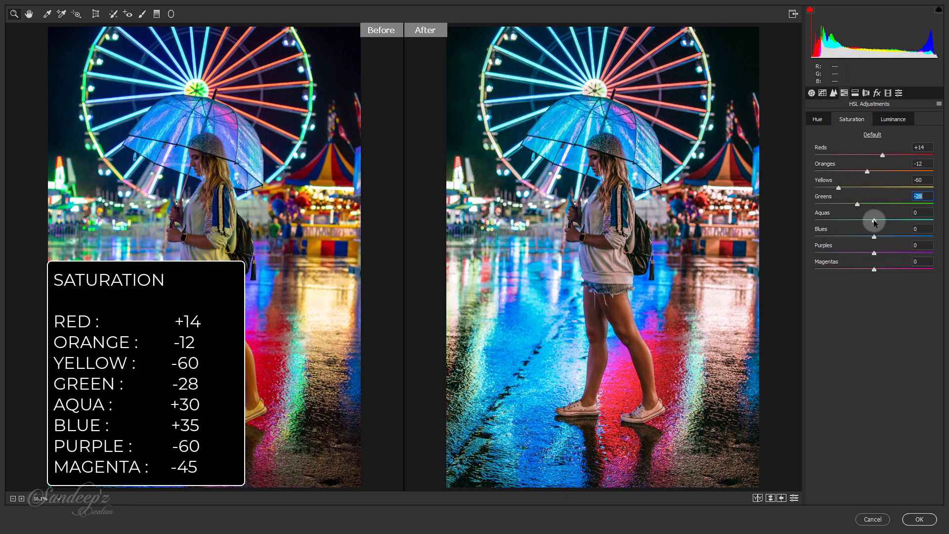
Set HSL saturation: Aquas +10, Blues +20, Purples -60
mouse_move(874, 220)
left_mouse_down()
mouse_move(888, 219)
mouse_move(878, 223)
left_mouse_up()
left_click(922, 212)
type("1")
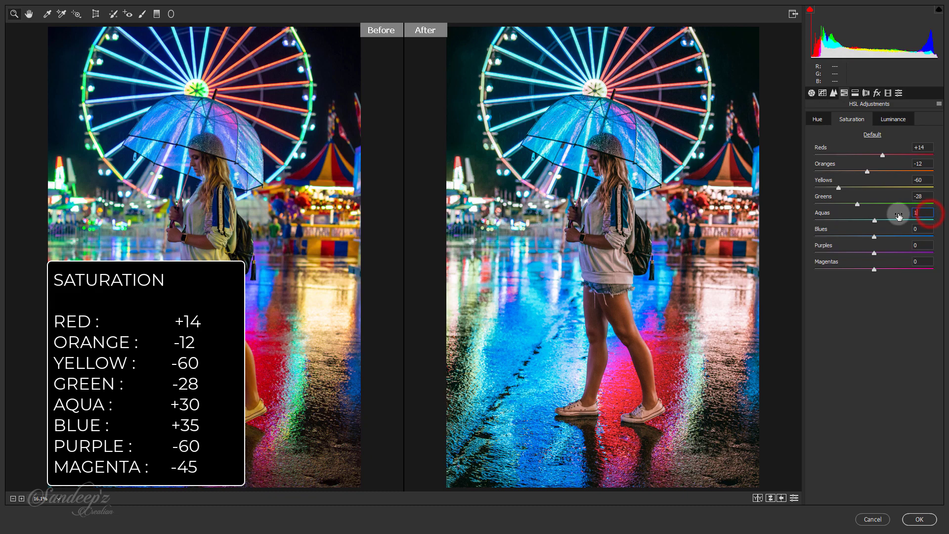
type("0")
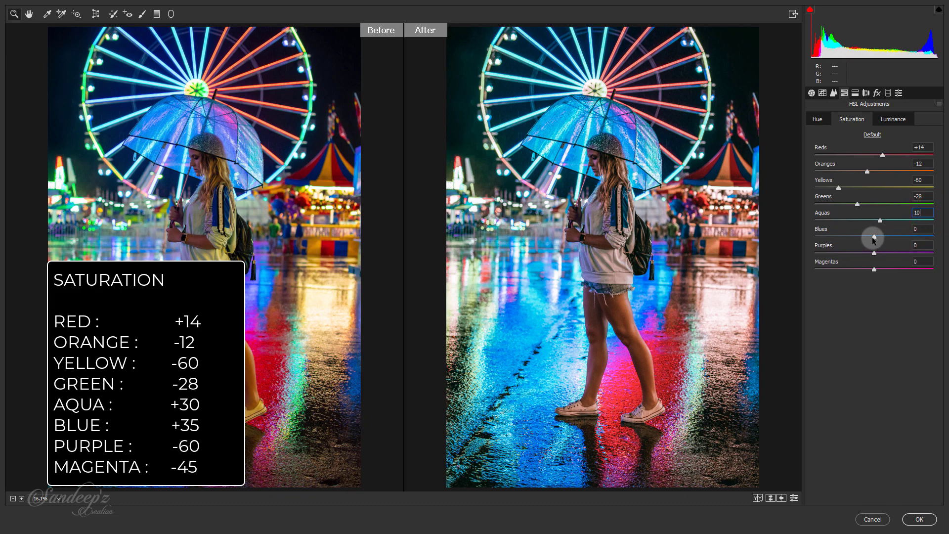
left_click_drag(873, 240, 887, 240)
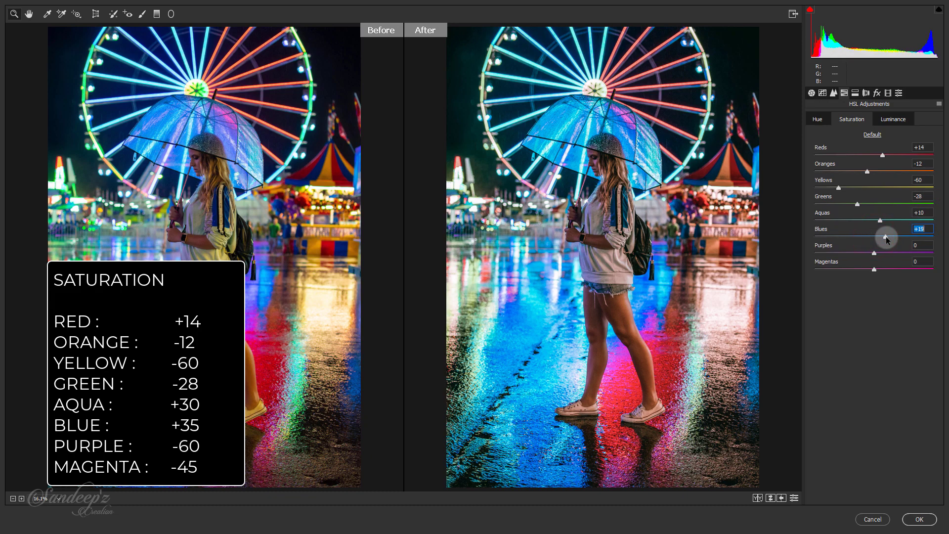
key("Down")
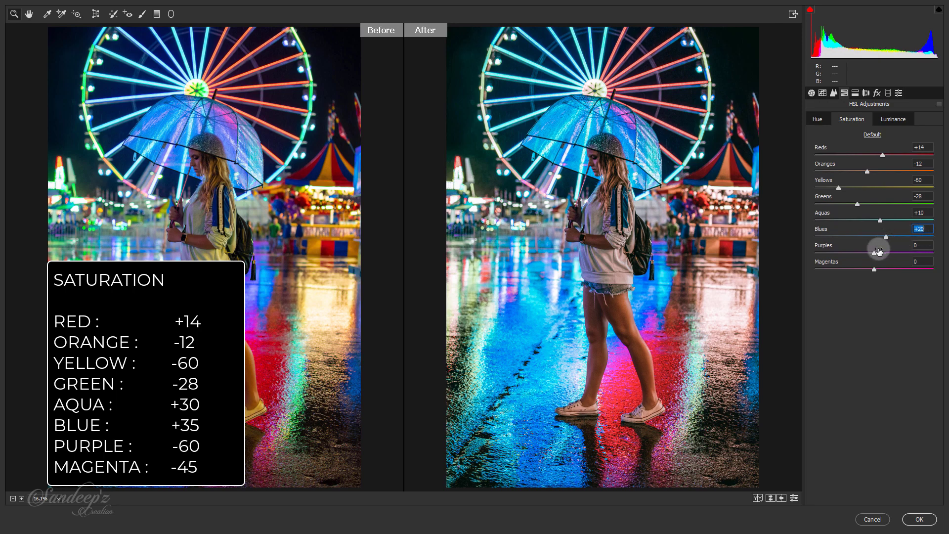
mouse_move(873, 253)
left_mouse_down()
mouse_move(837, 254)
mouse_move(861, 270)
left_mouse_up()
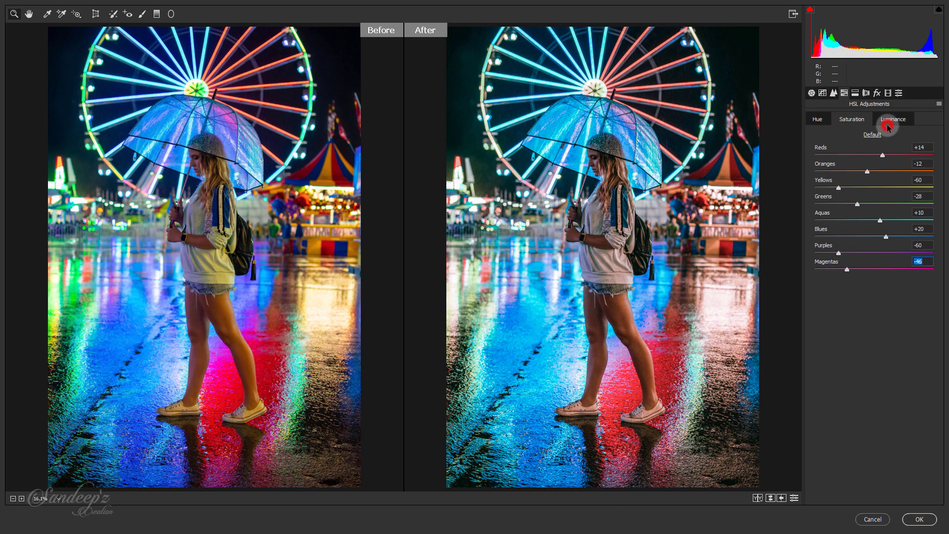
Set HSL luminance: Reds -6, Greens -34, Aquas +44, Blues -46
left_click(888, 123)
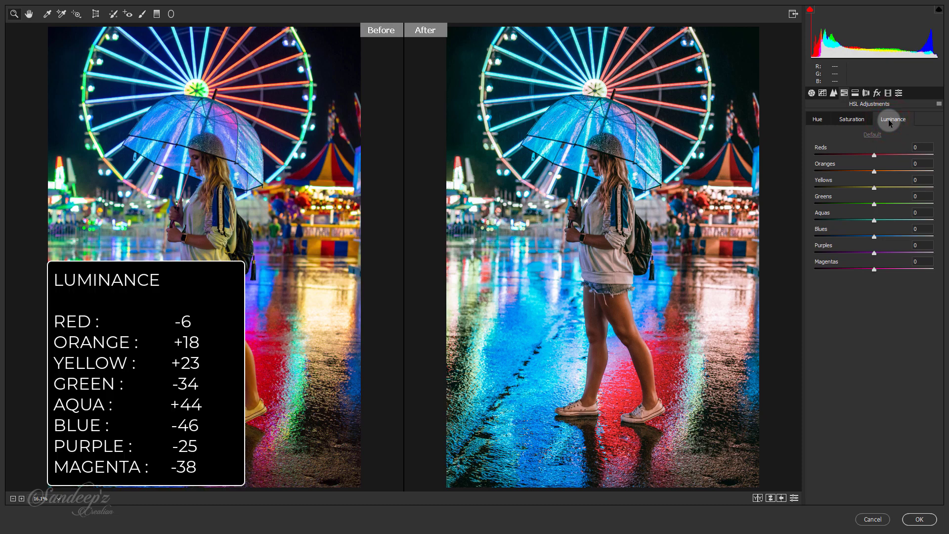
left_click_drag(873, 155, 888, 191)
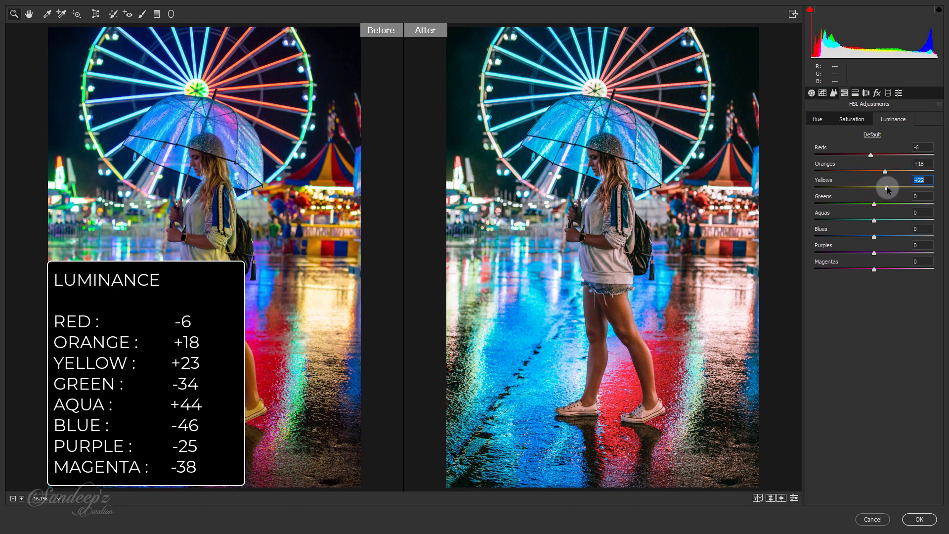
left_click(874, 205)
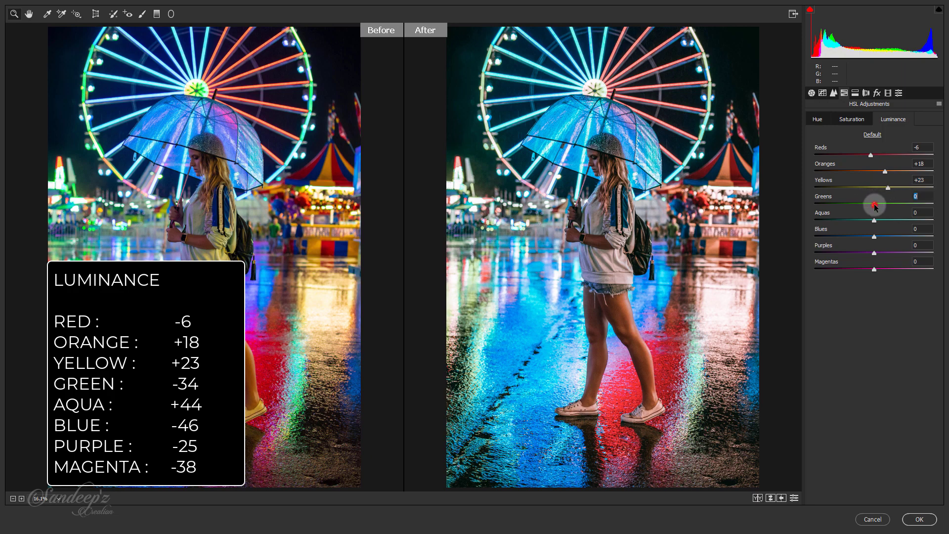
left_click_drag(874, 205, 852, 203)
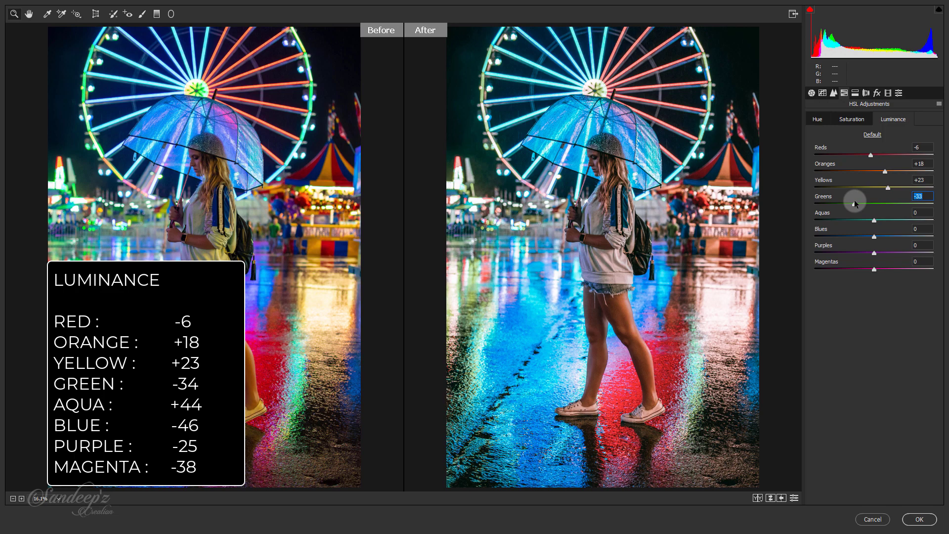
left_click_drag(920, 195, 928, 194)
left_click_drag(874, 219, 898, 223)
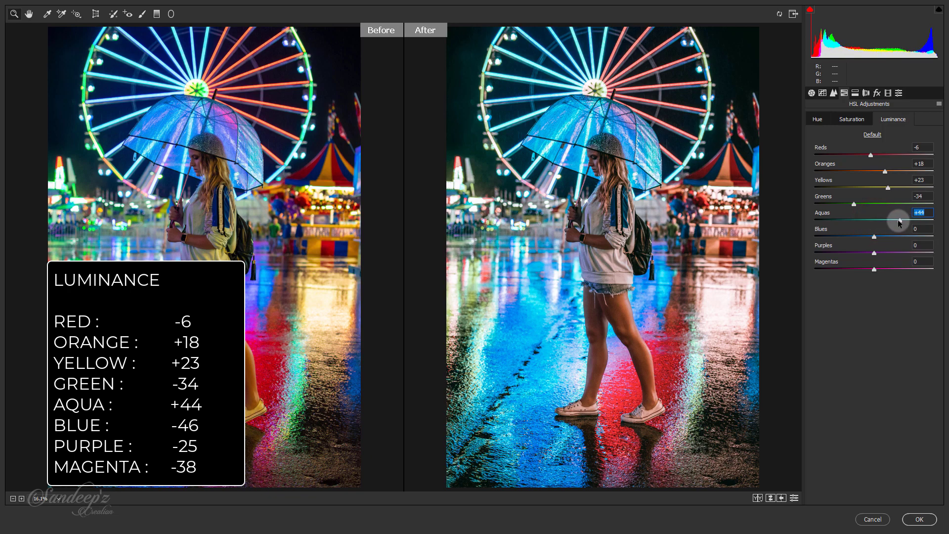
mouse_move(873, 236)
left_mouse_down()
mouse_move(847, 238)
mouse_move(867, 266)
mouse_move(856, 266)
left_mouse_up()
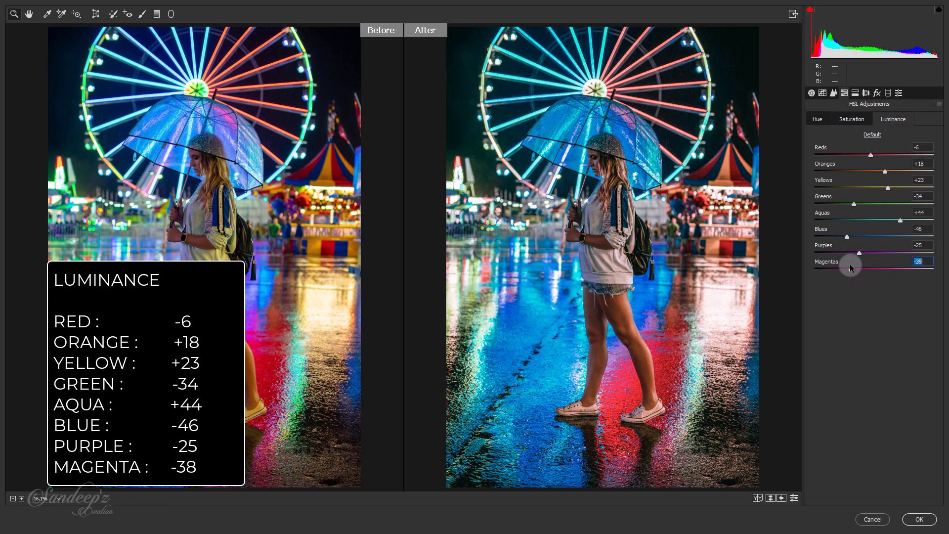
Add a Highlight Priority post-crop vignette: Amount -13, Midpoint 20, Feather 57
left_click(855, 93)
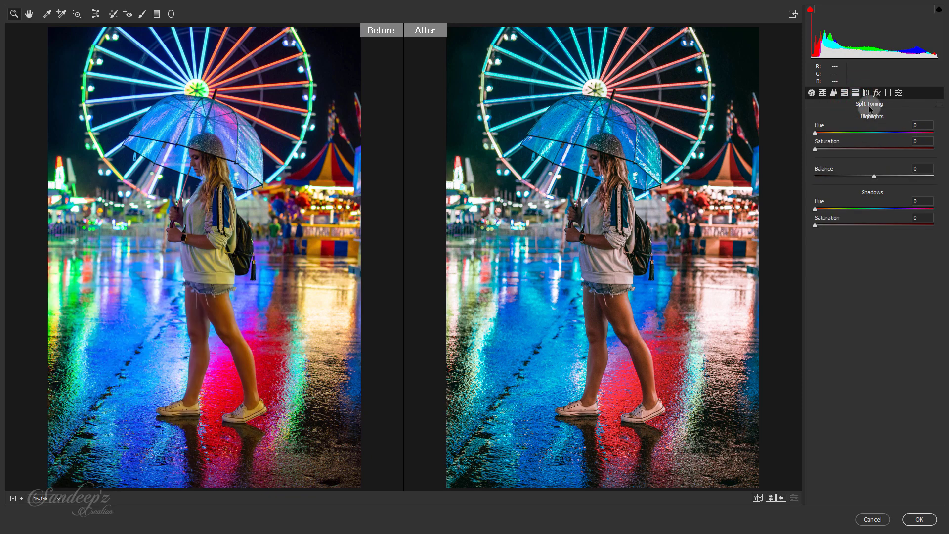
left_click(865, 93)
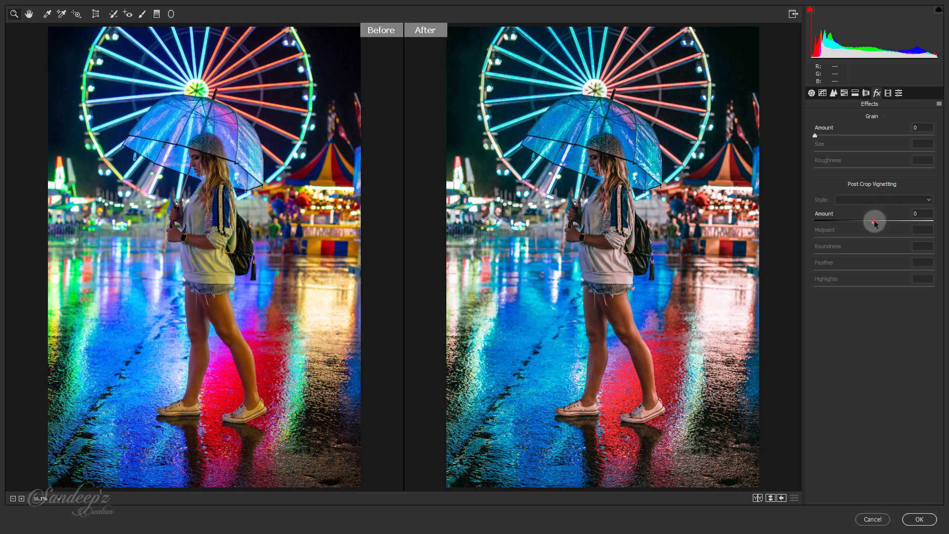
left_click_drag(873, 221, 842, 237)
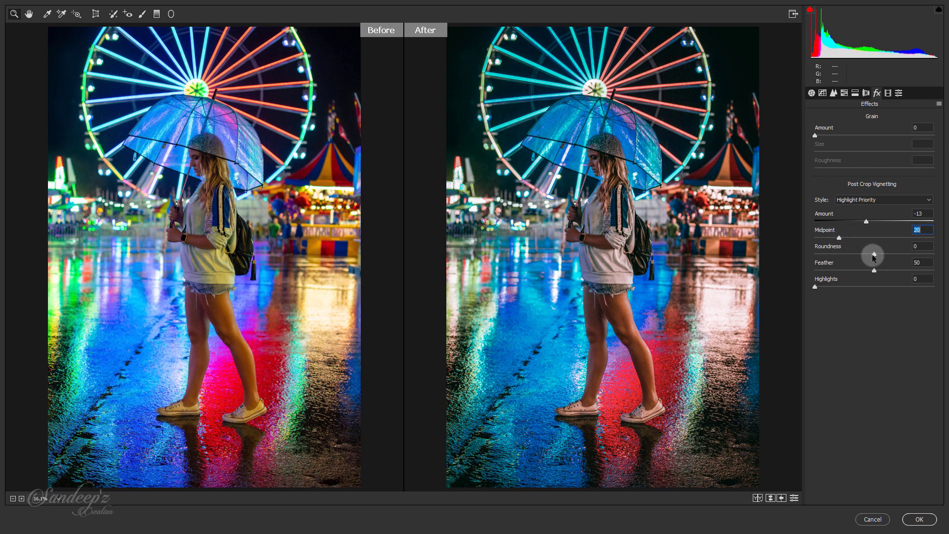
left_click_drag(874, 268, 882, 272)
Set calibration: Red Primary hue +100, Green and Blue Primary hue -100, all saturations +25
left_click(888, 93)
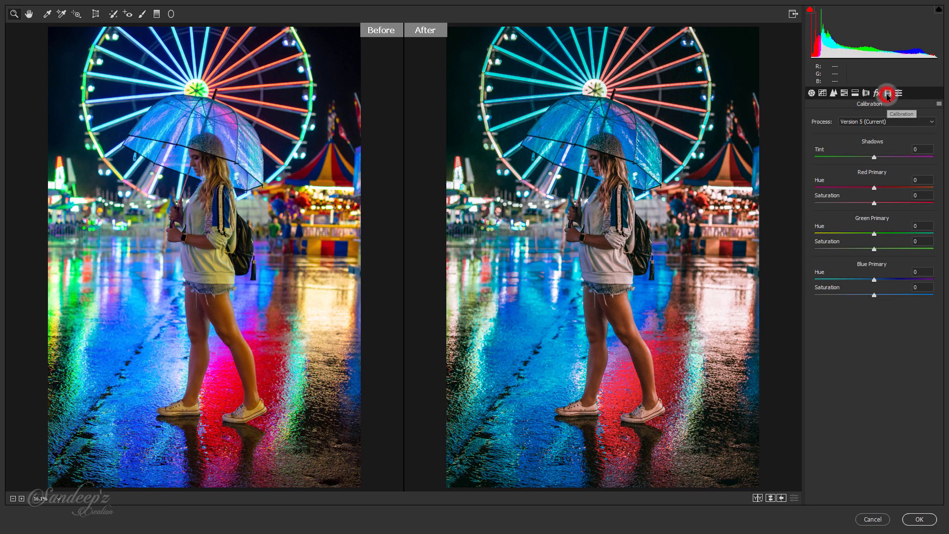
left_click_drag(874, 188, 947, 194)
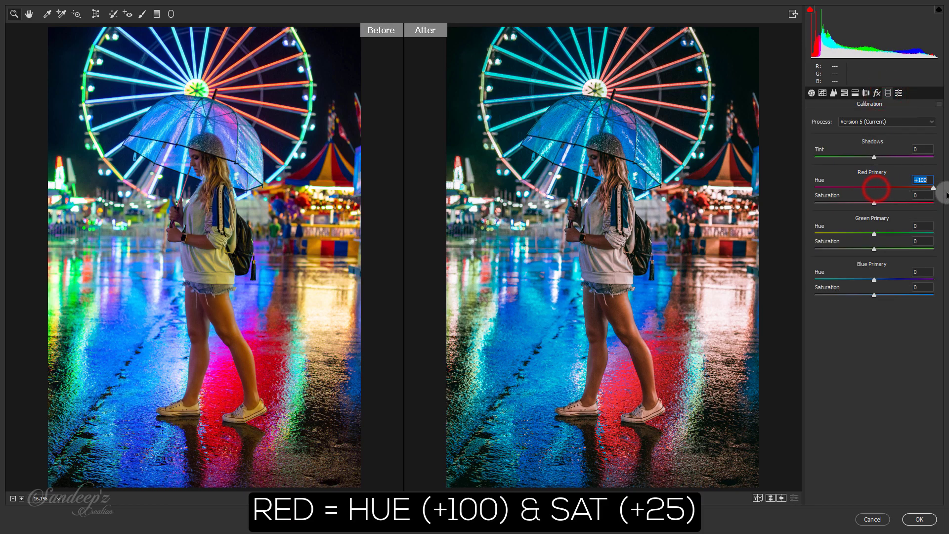
left_click(924, 195)
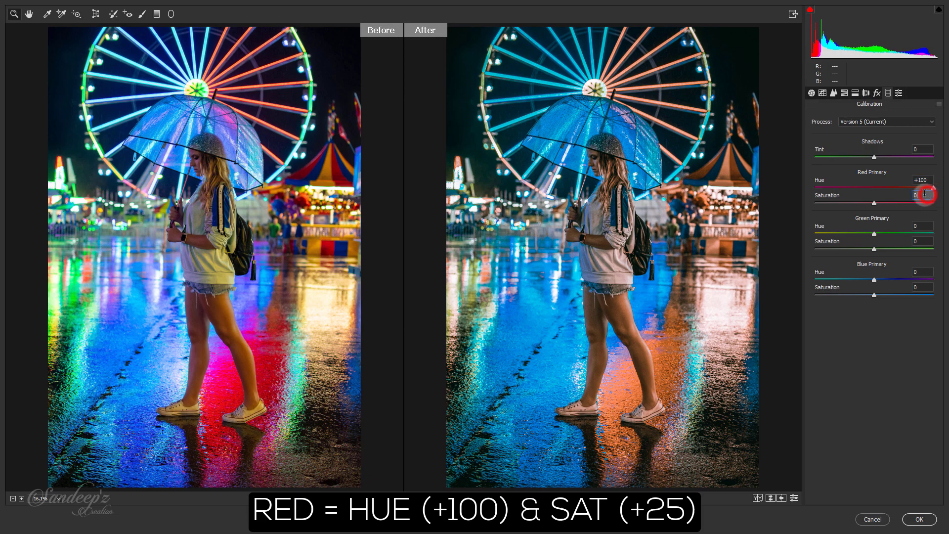
double_click(922, 195)
type("25")
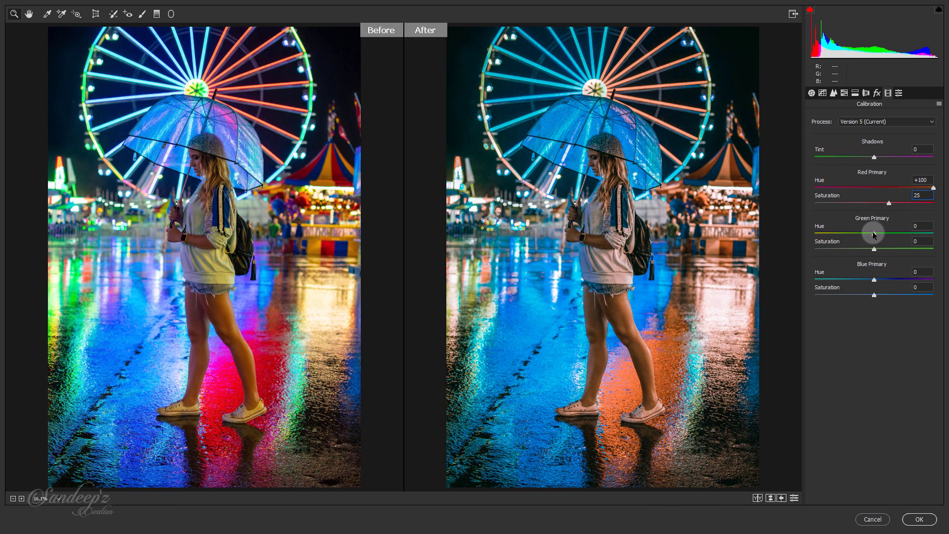
left_click_drag(874, 233, 805, 238)
left_click(922, 241)
type("25")
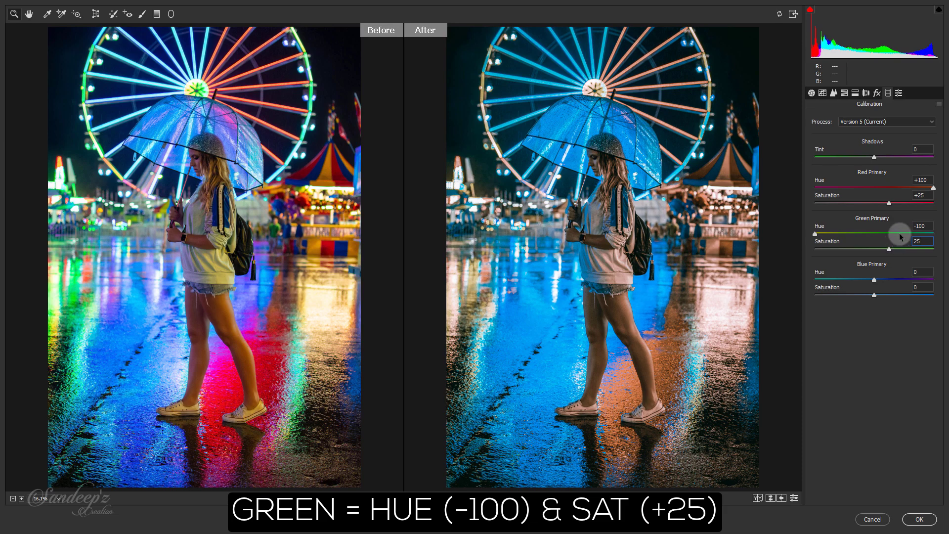
left_click_drag(873, 280, 790, 288)
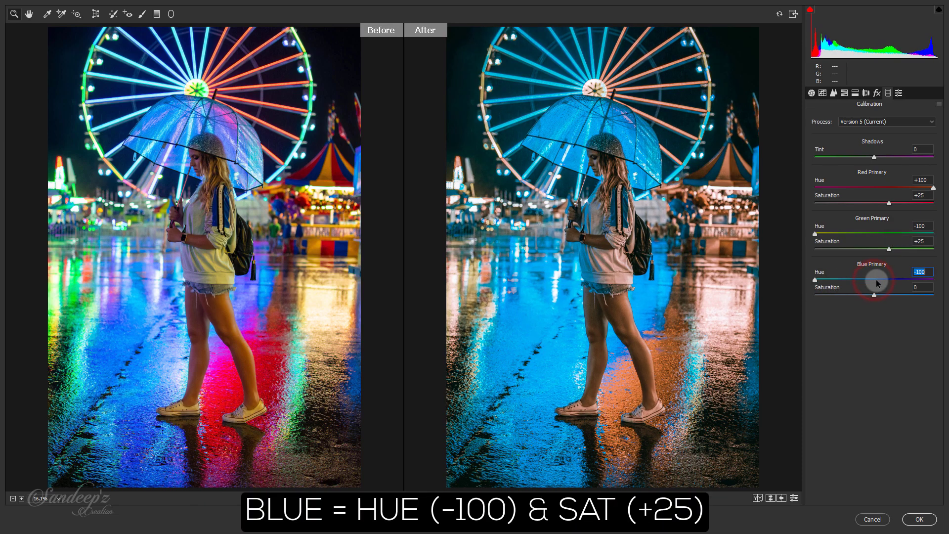
left_click(917, 287)
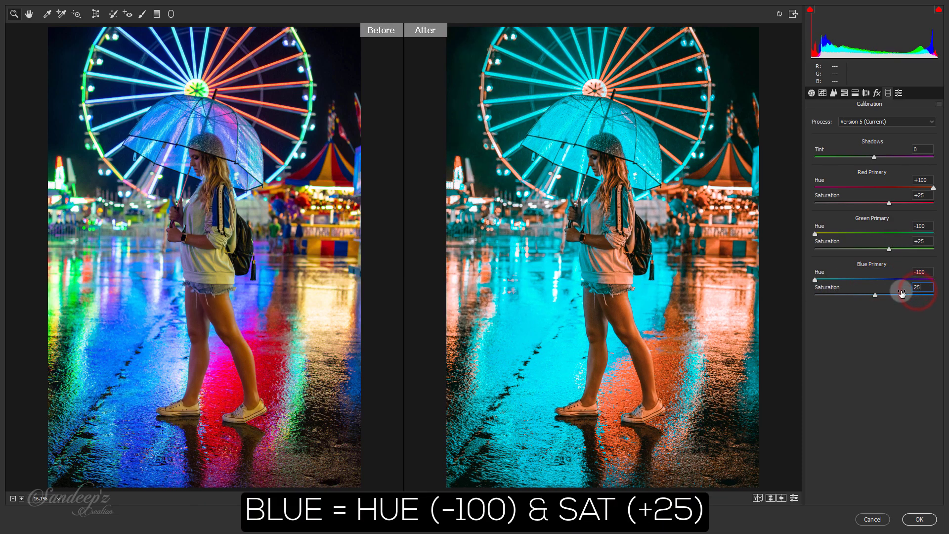
type("25")
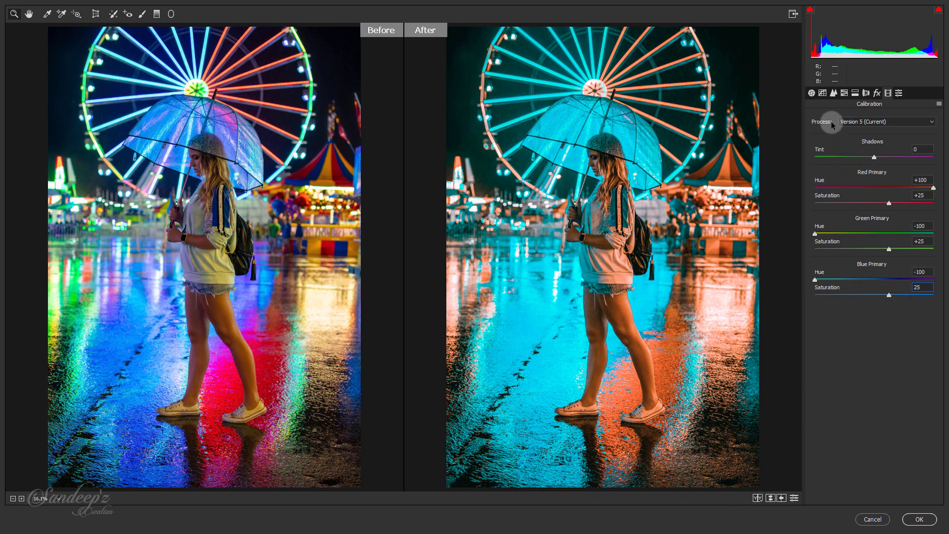
Open Save Settings from the Basic panel menu, cancel it, and apply the Camera Raw grade
left_click(811, 93)
left_click(939, 104)
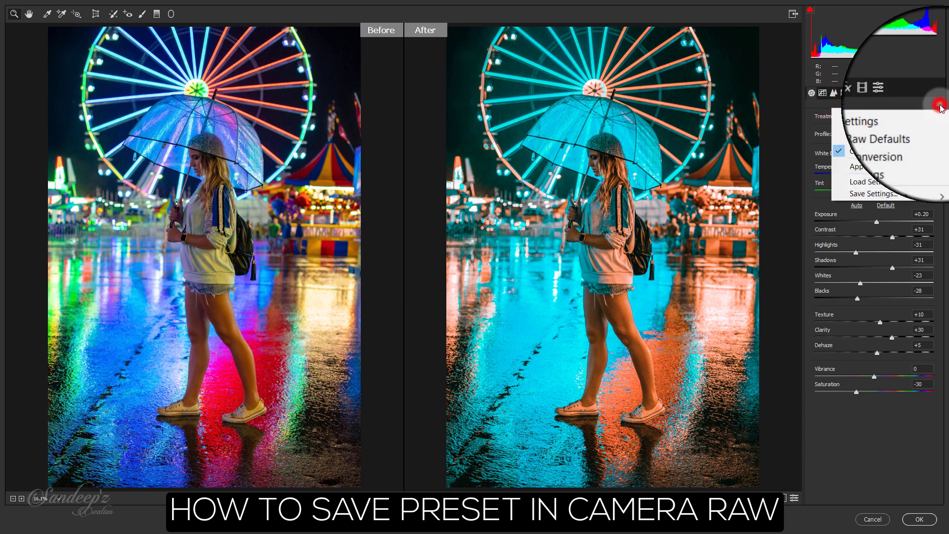
left_click(871, 196)
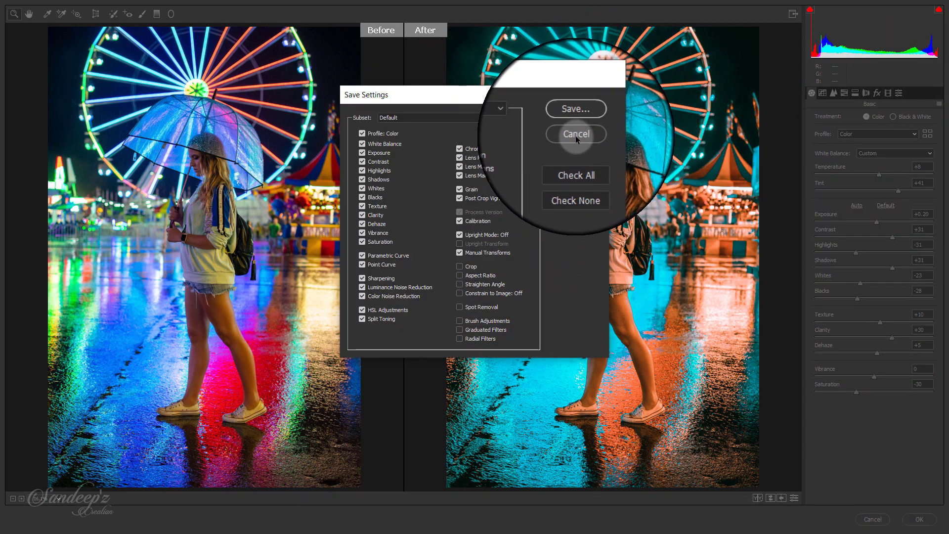
left_click(573, 134)
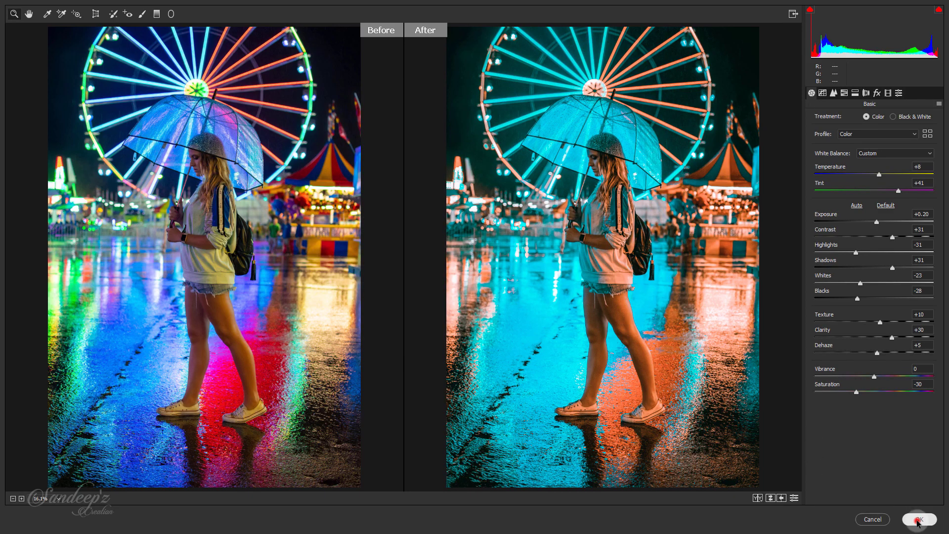
left_click(918, 519)
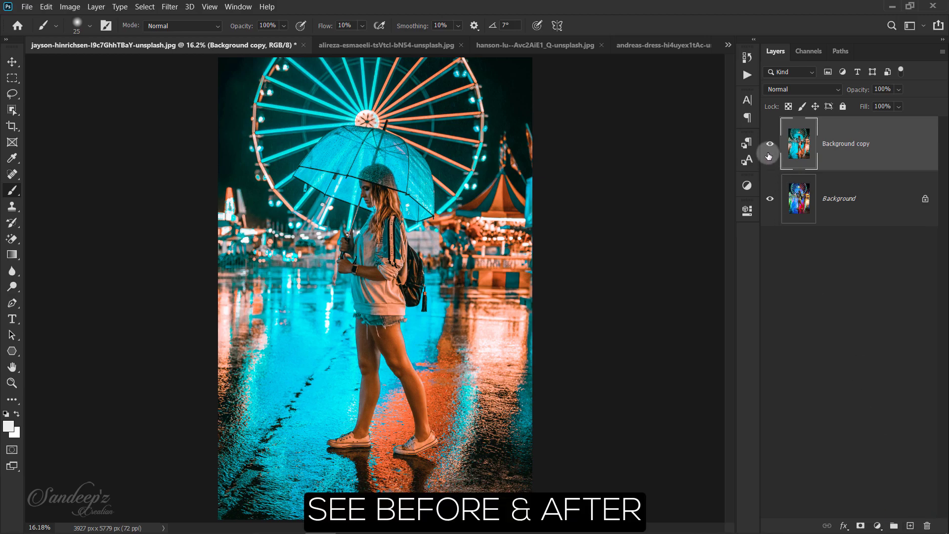
Toggle the Background copy's visibility to compare before/after, then switch to the lollipop portrait
left_click(768, 148)
left_click(768, 149)
left_click(768, 149)
left_click(769, 148)
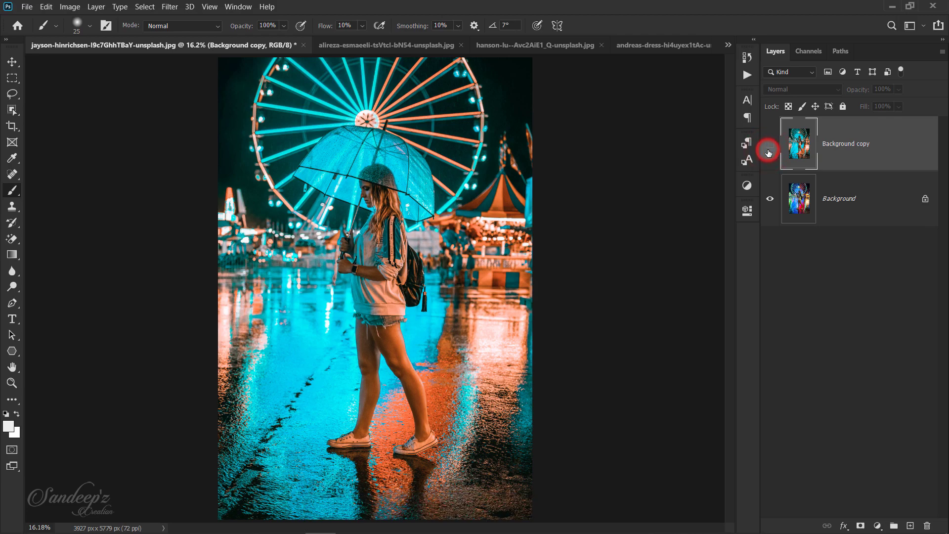
left_click(769, 148)
left_click(769, 148)
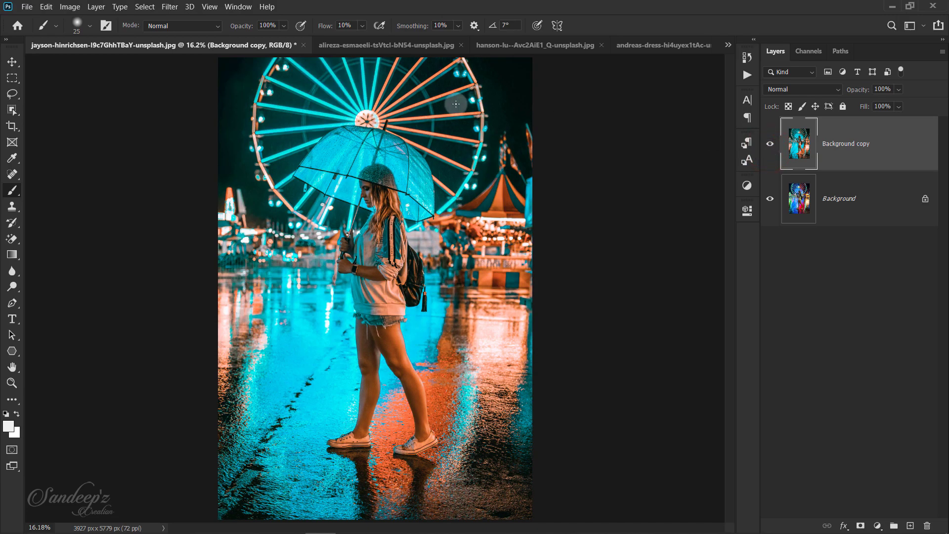
left_click(371, 45)
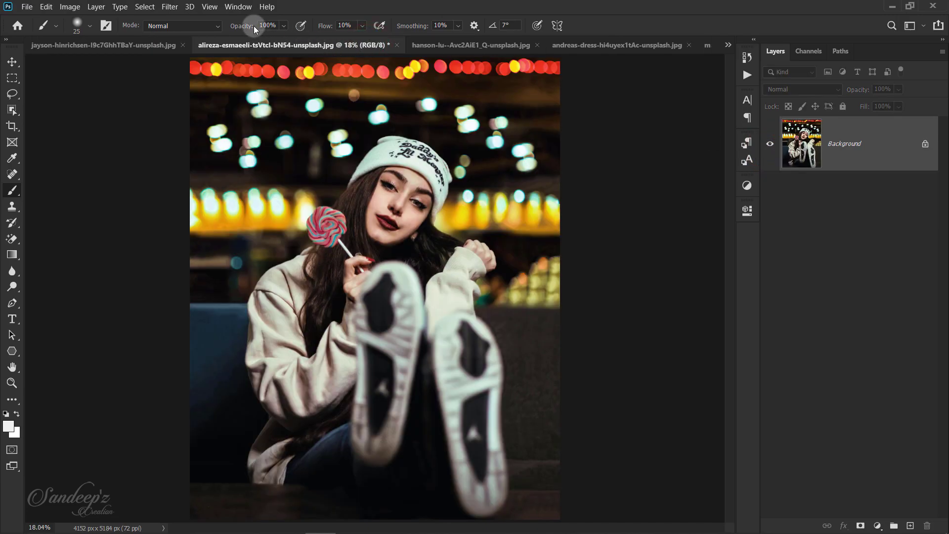
Open the Camera Raw Filter on the lollipop portrait and apply the Moody Night Effect preset
left_click(170, 7)
left_click(175, 70)
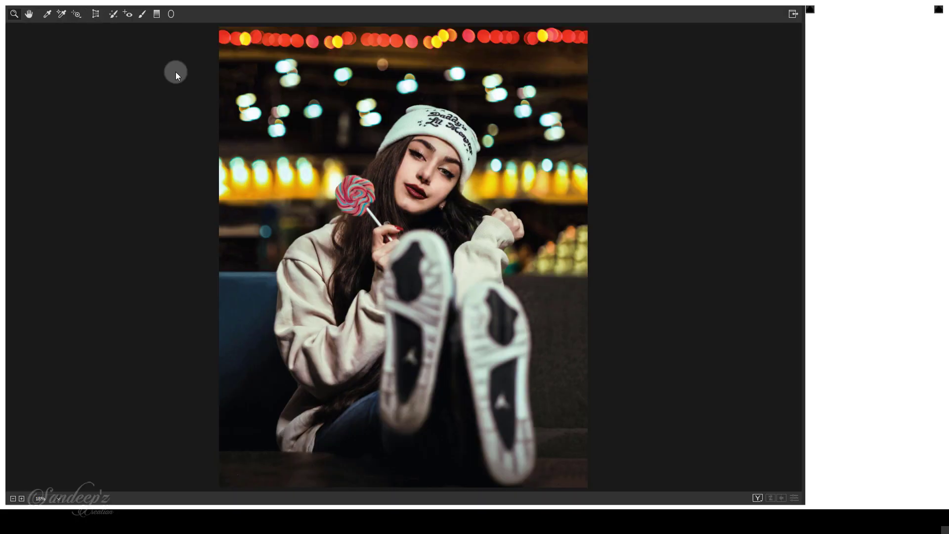
left_click(938, 104)
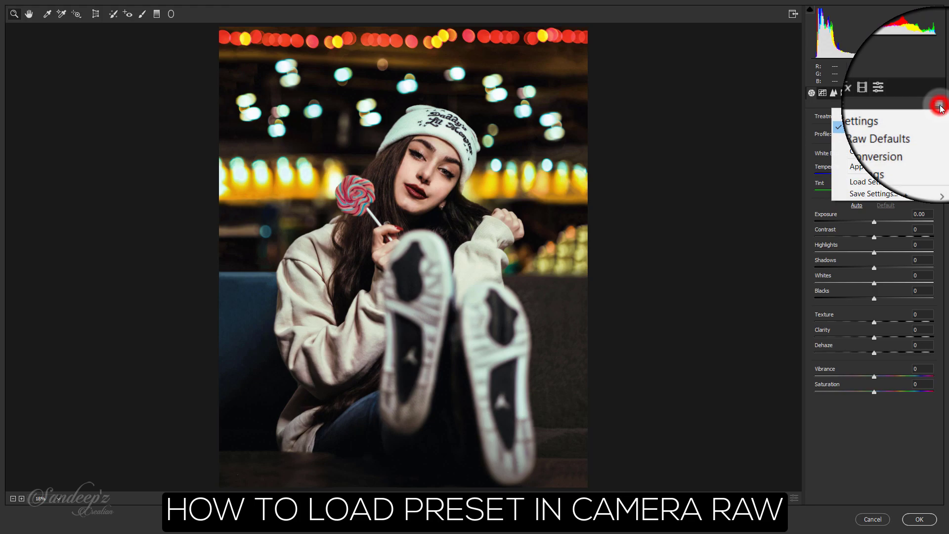
left_click(810, 190)
left_click(898, 93)
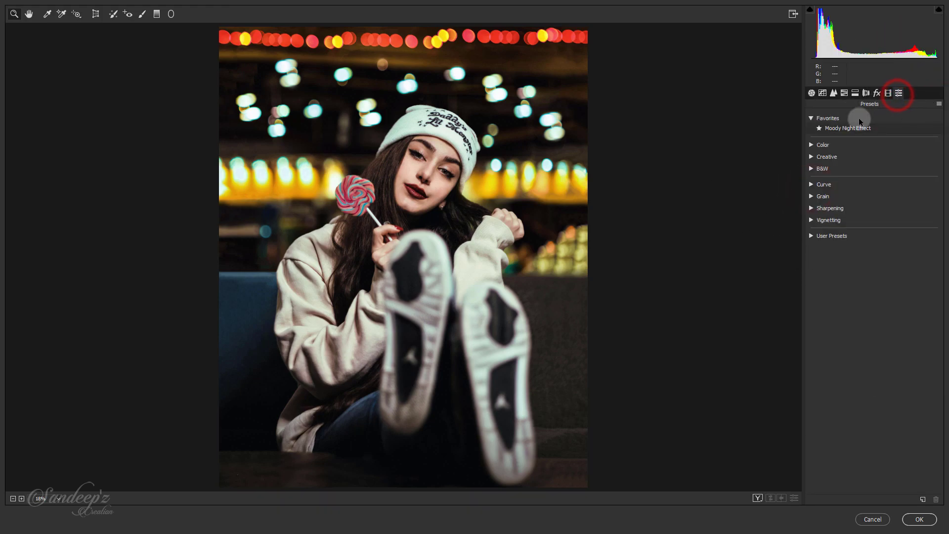
left_click(850, 132)
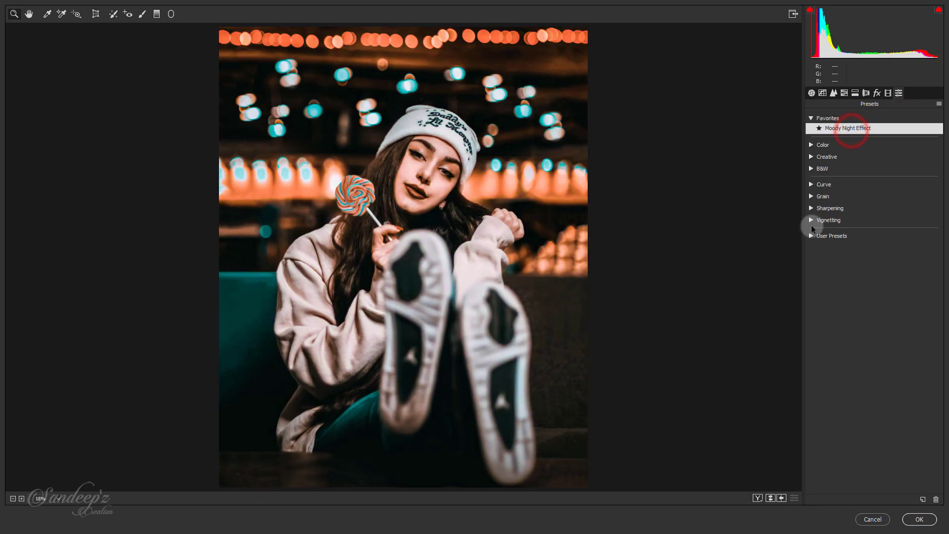
Compare before and after, then fine-tune Highlights, Tint and Vibrance in Basic
left_click(756, 498)
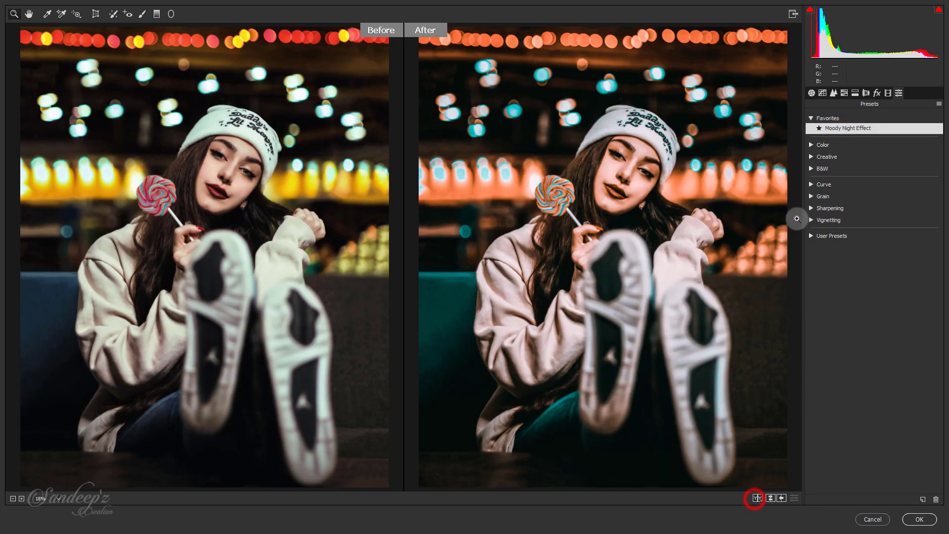
left_click(811, 93)
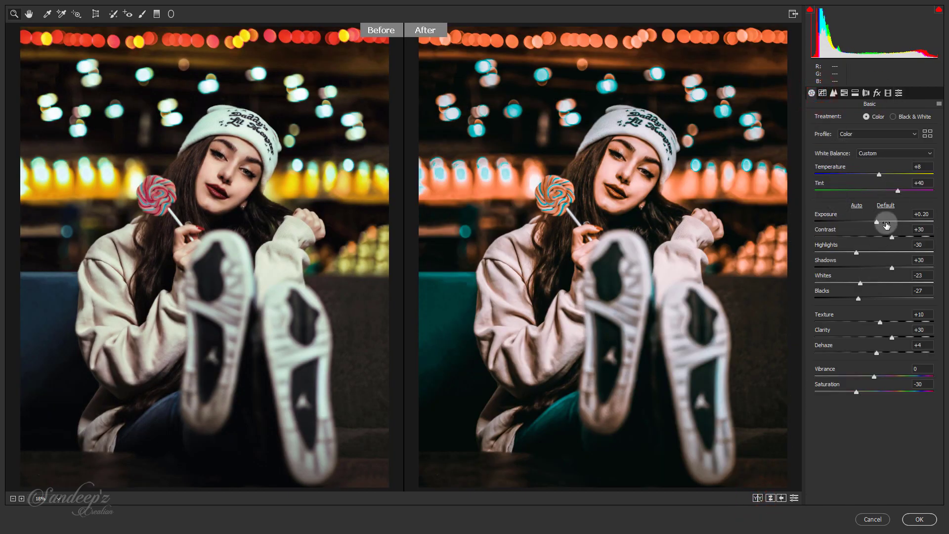
mouse_move(856, 252)
left_mouse_down()
mouse_move(898, 274)
mouse_move(857, 252)
mouse_move(895, 237)
left_mouse_up()
left_click_drag(898, 190, 894, 190)
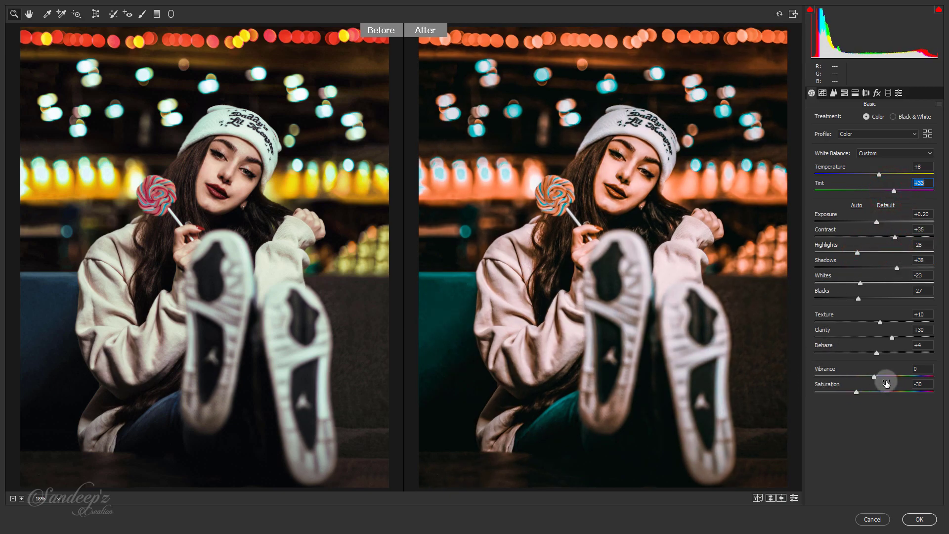
left_click_drag(905, 376, 873, 378)
Commit the grade to the lollipop portrait, undo to compare, then switch to the camper-van photo
left_click(918, 519)
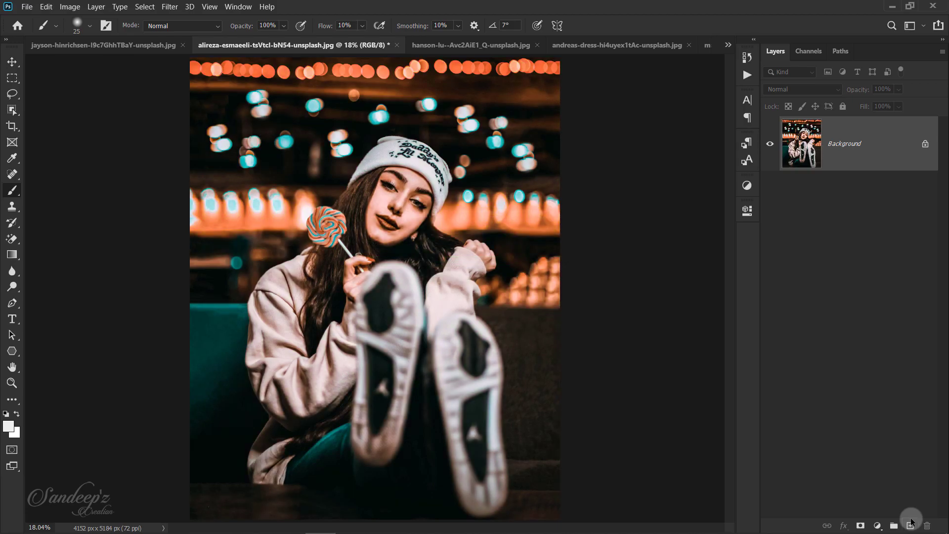
key("ctrl+z")
key("ctrl+z")
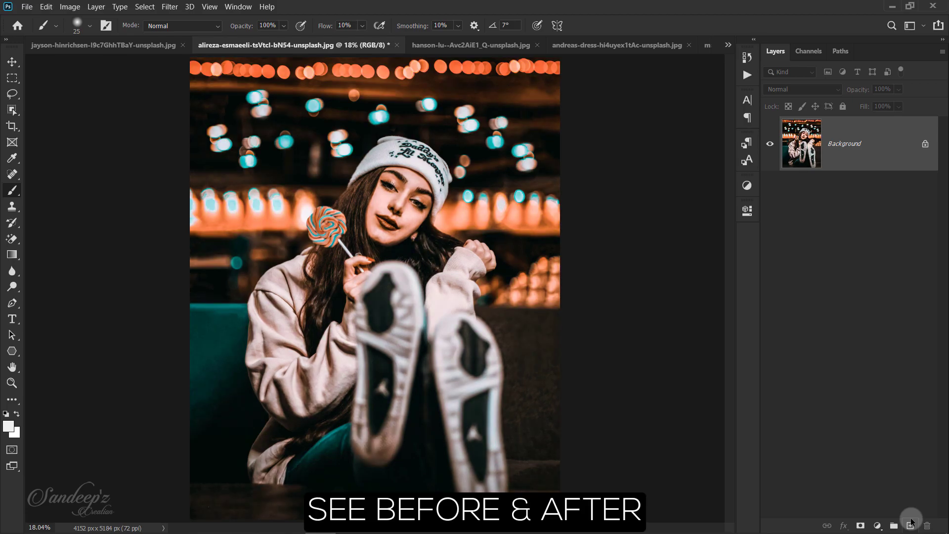
key("ctrl+z")
key("ctrl+z")
key("ctrl+z")
key("ctrl+z")
key("ctrl+z")
key("ctrl+z")
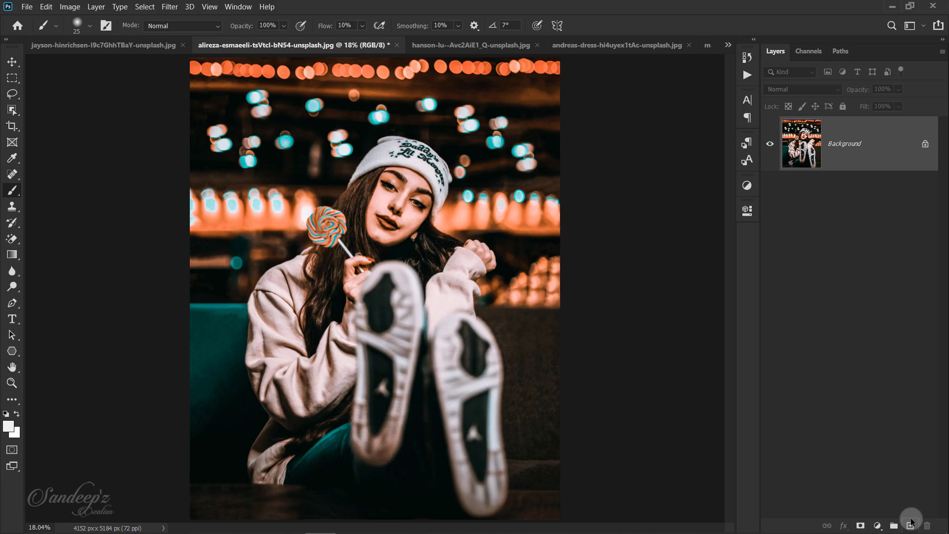
left_click(479, 48)
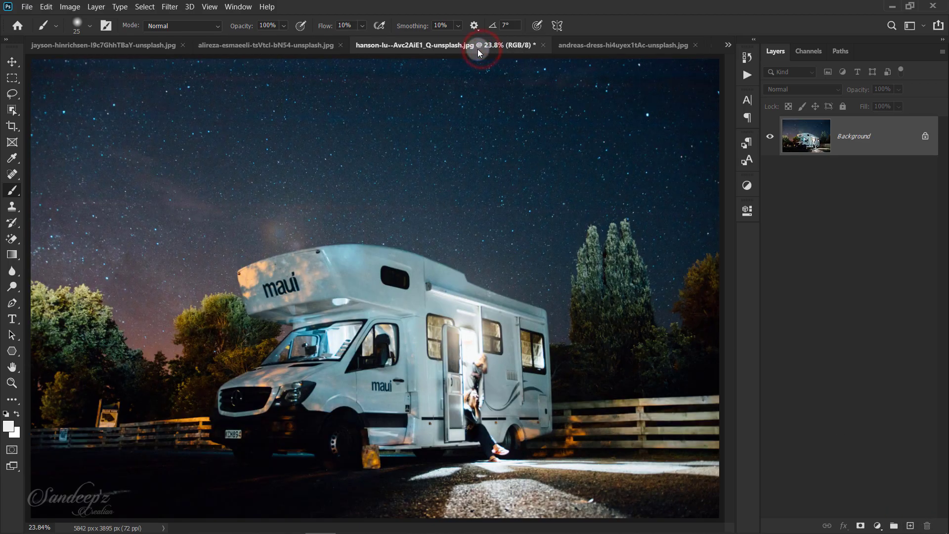
Duplicate the camper-van layer, reapply the last Camera Raw grade, and toggle Layer 1 to compare
key("ctrl+j")
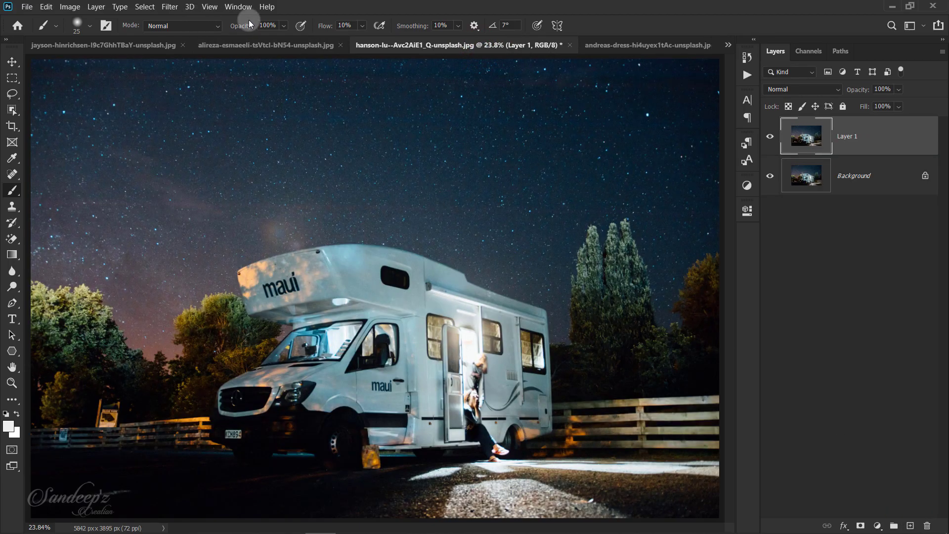
left_click(170, 7)
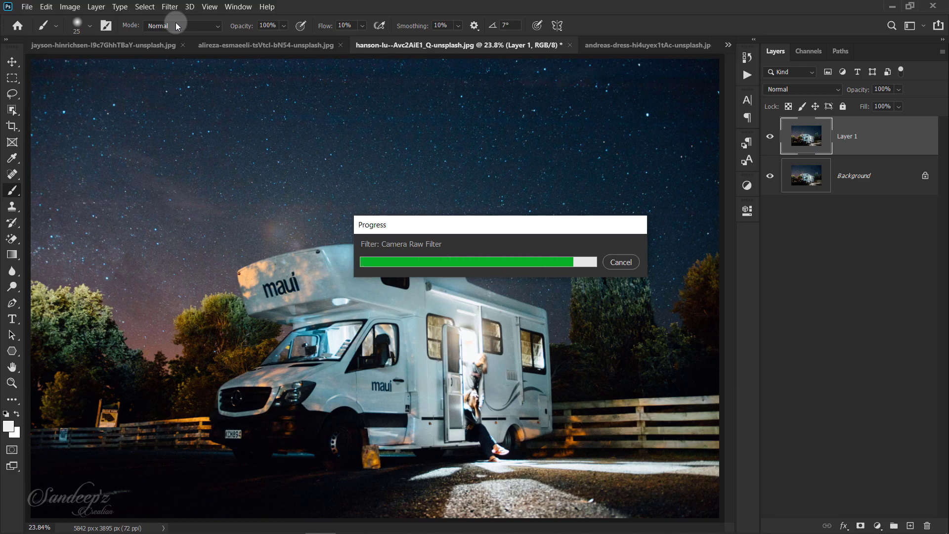
left_click(775, 137)
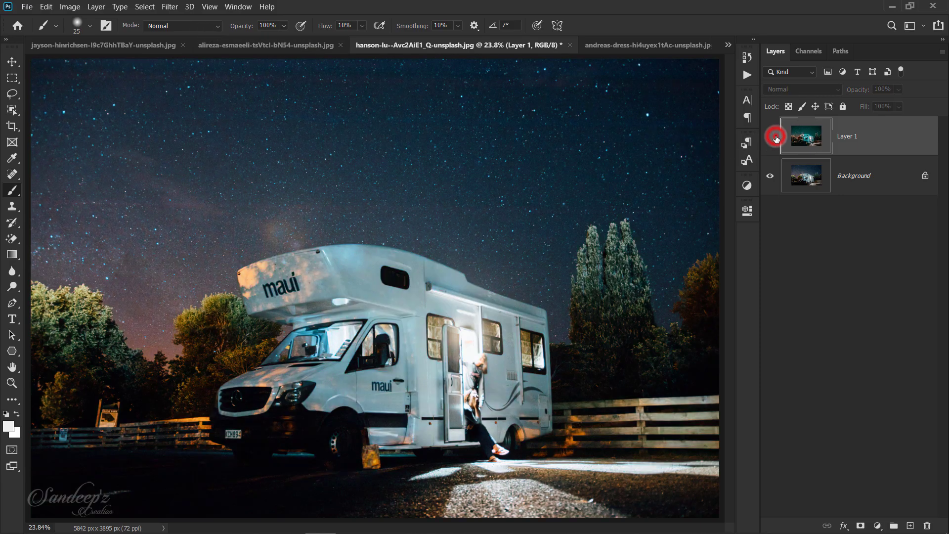
left_click(775, 138)
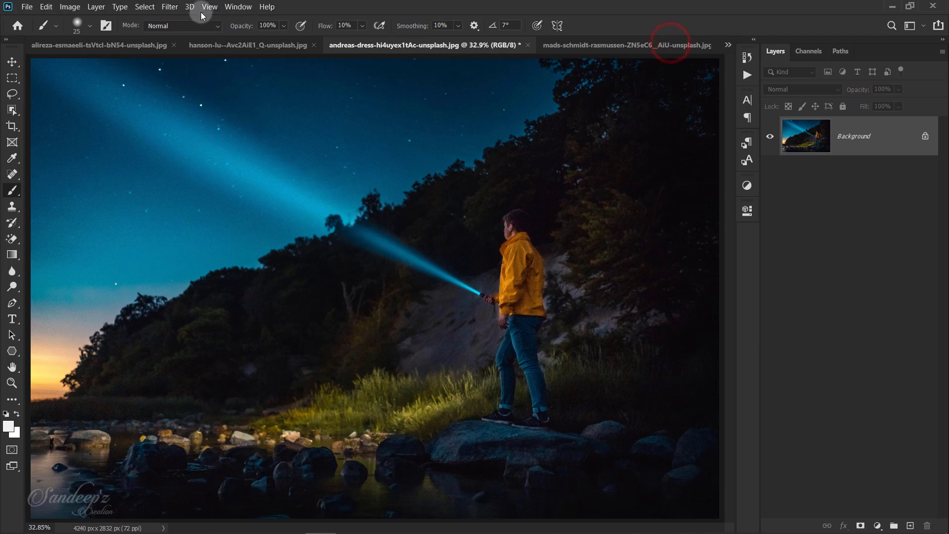
Reapply the last Camera Raw night grade to the flashlight photo and undo it to compare
left_click(170, 6)
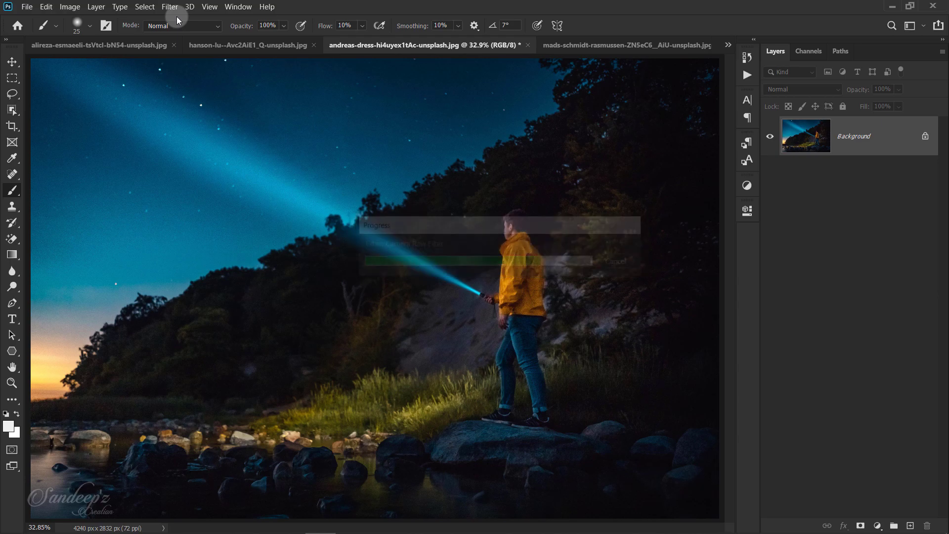
key("ctrl+z")
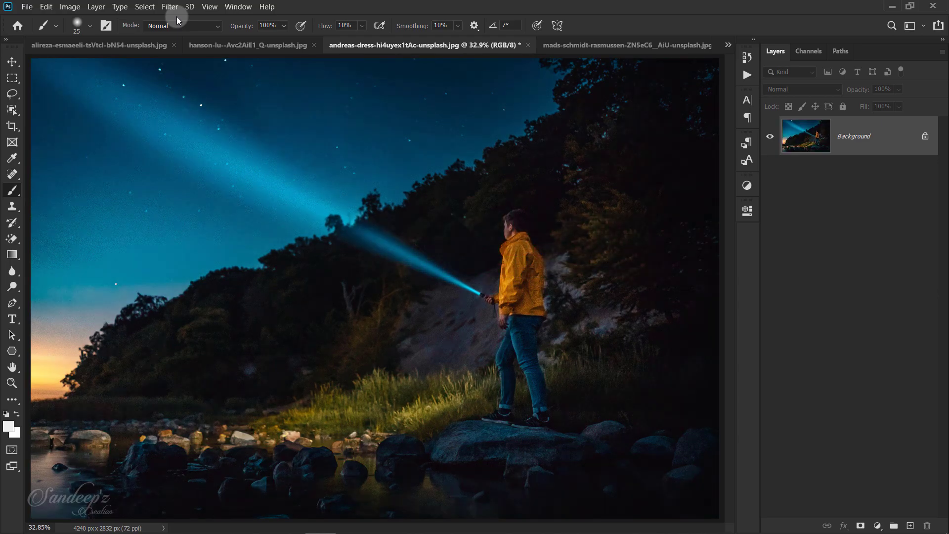
key("ctrl+shift+z")
key("ctrl+z")
Restore the flashlight grade, then reapply the night grade to the mountain-summit photo
key("ctrl+shift+z")
key("ctrl+z")
key("ctrl+shift+z")
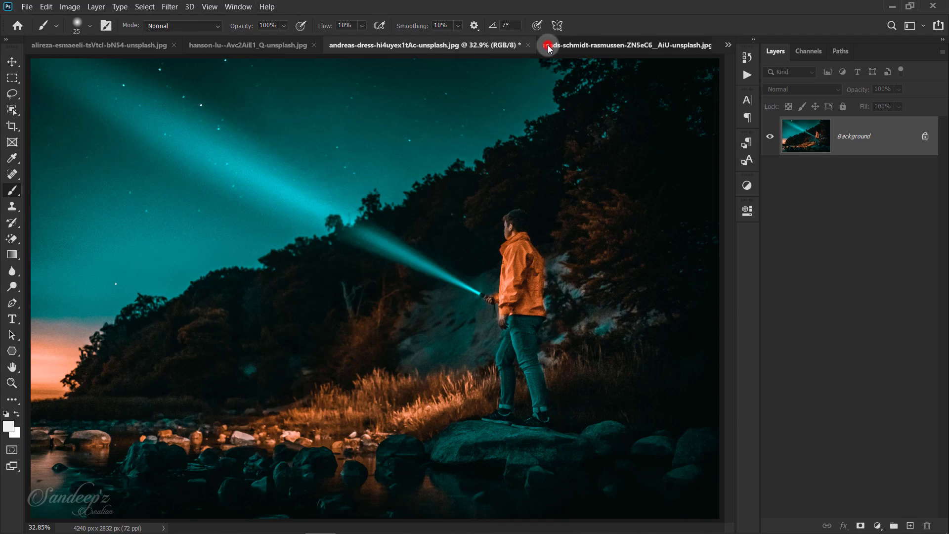
left_click(547, 44)
left_click(169, 7)
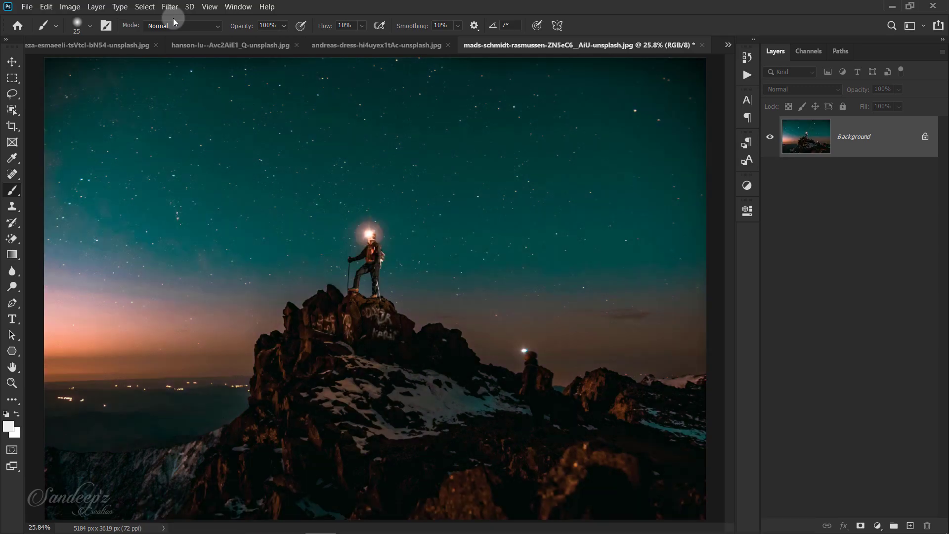
key("ctrl+z")
key("ctrl+shift+z")
key("ctrl+z")
key("ctrl+shift+z")
key("ctrl+z")
key("ctrl+shift+z")
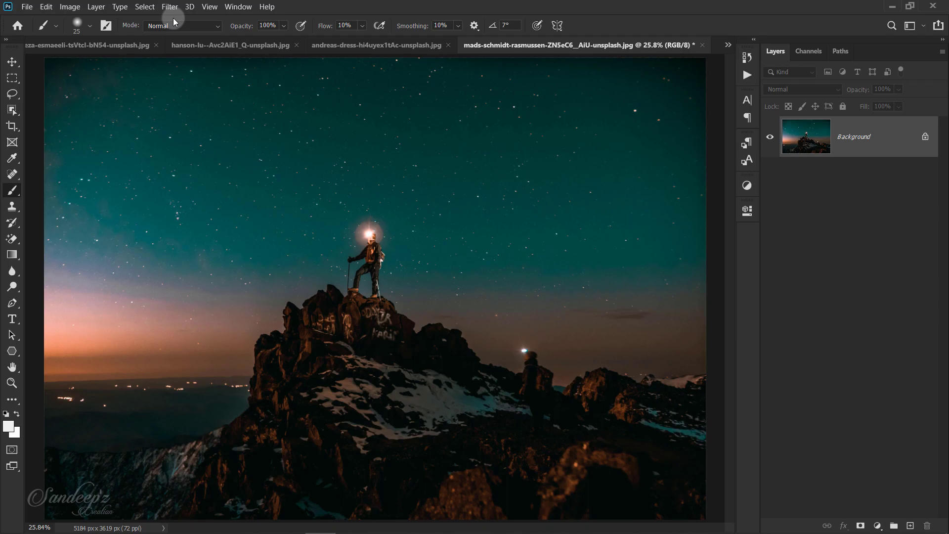